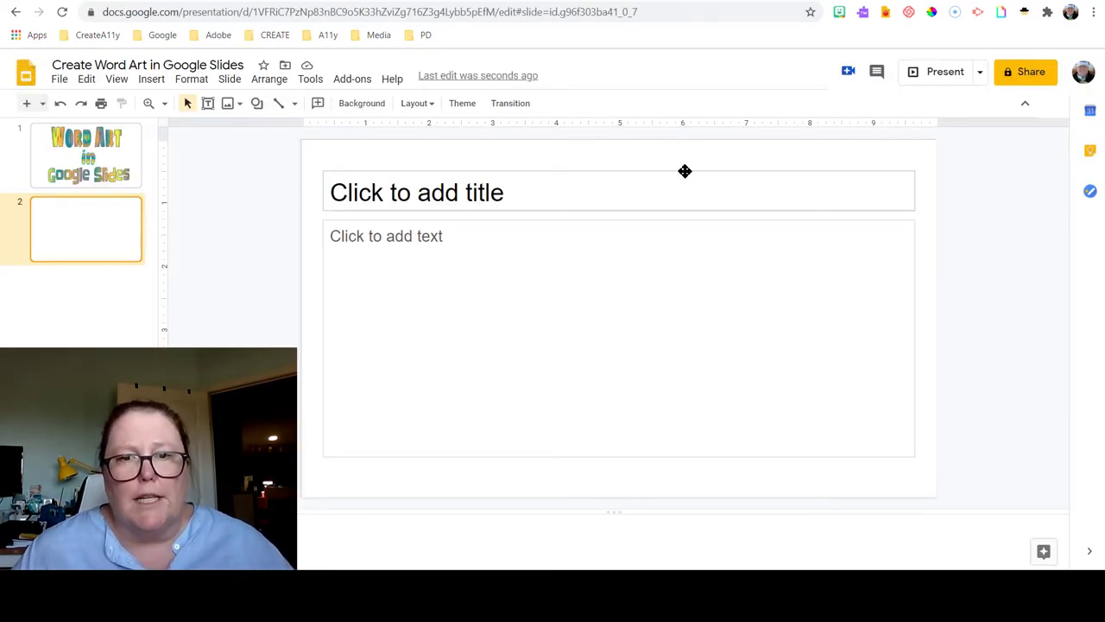
- Delete the title placeholder and switch slide 2 to the Blank layout
left_click(685, 172)
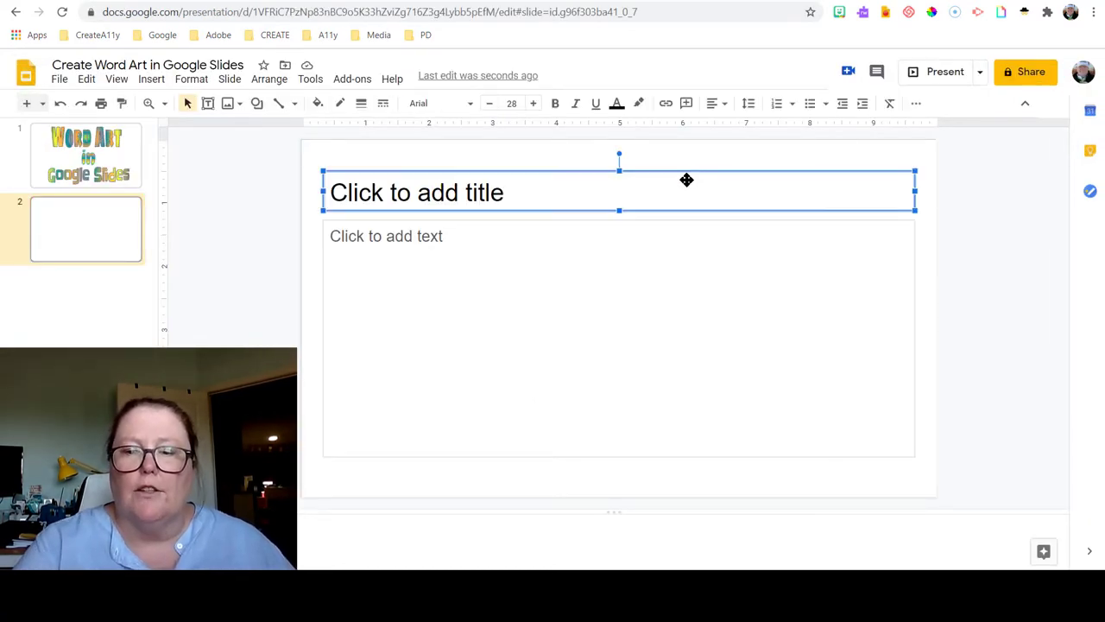
key("Delete")
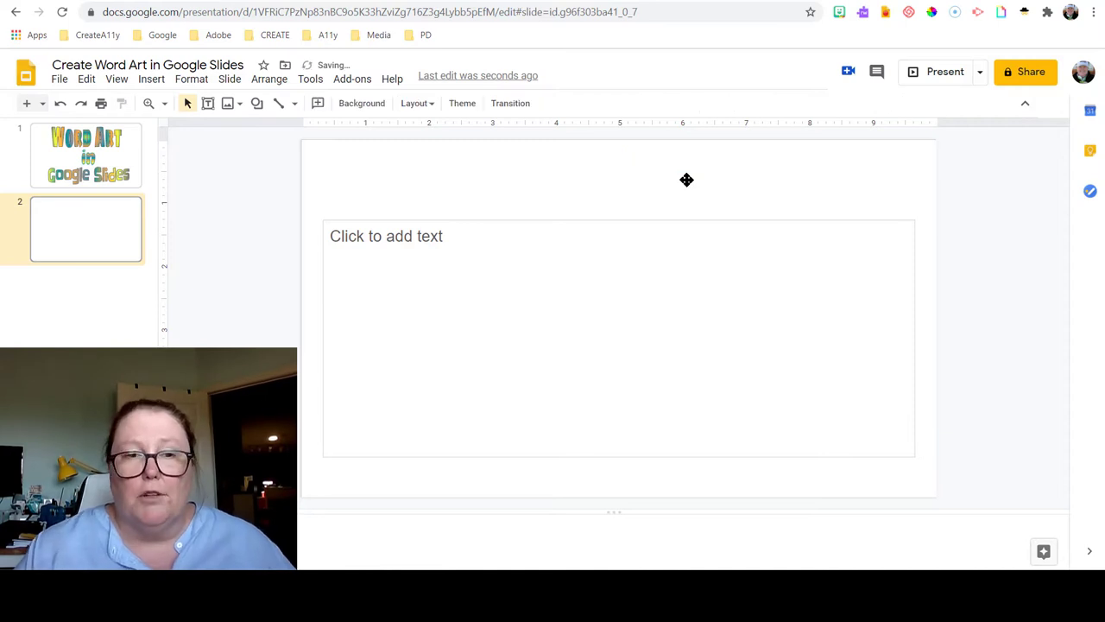
left_click(418, 103)
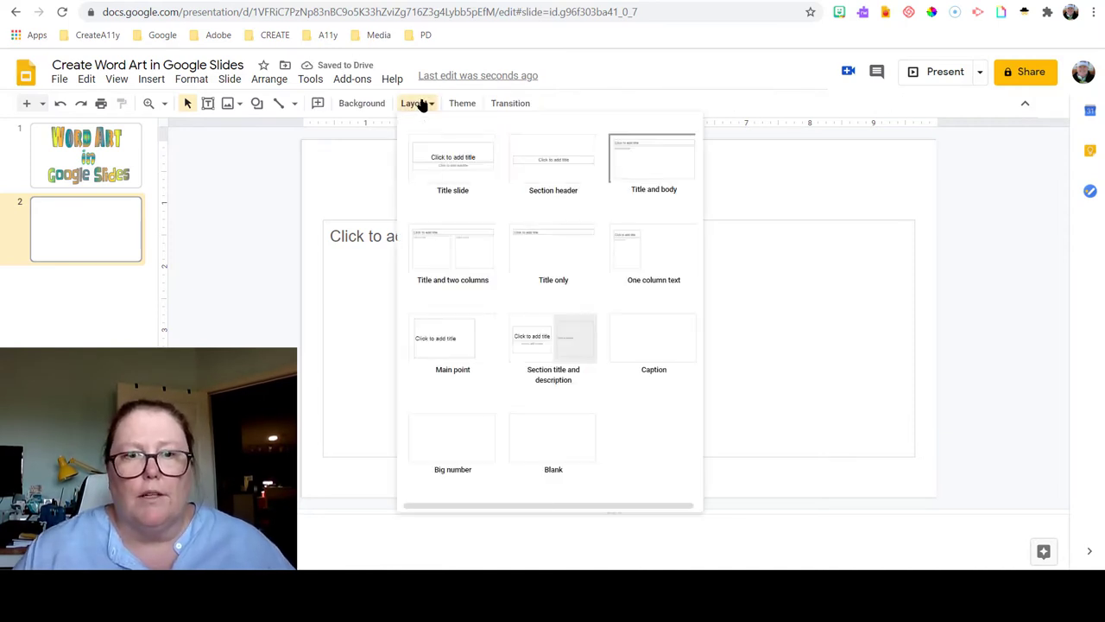
left_click(560, 443)
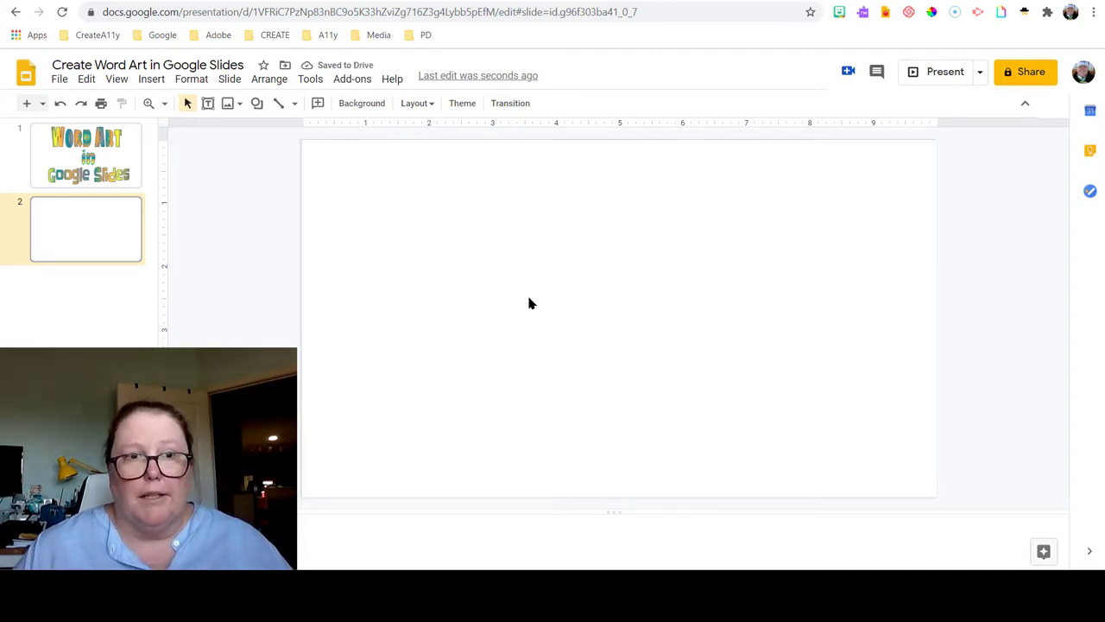
- Insert a word art box and type 'Welcome'
left_click(152, 82)
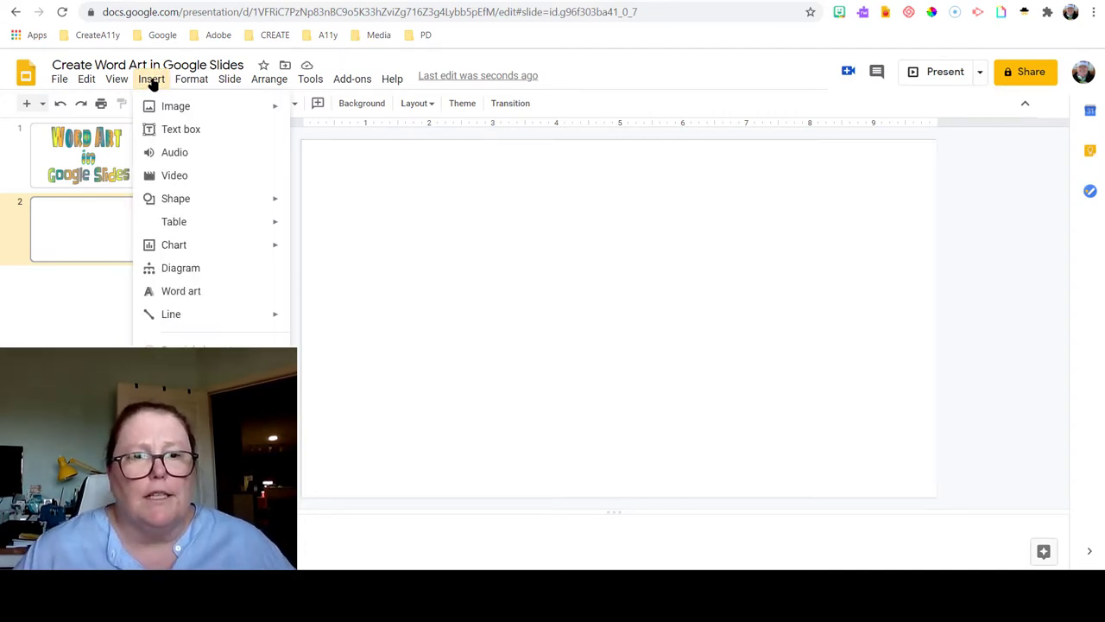
left_click(181, 291)
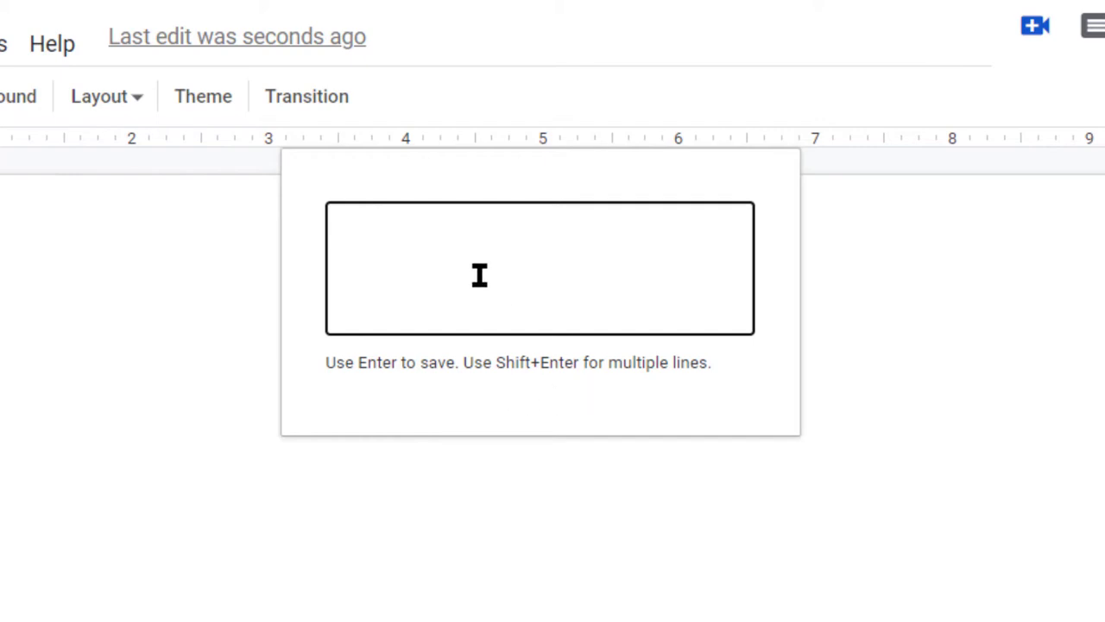
type("Welcom")
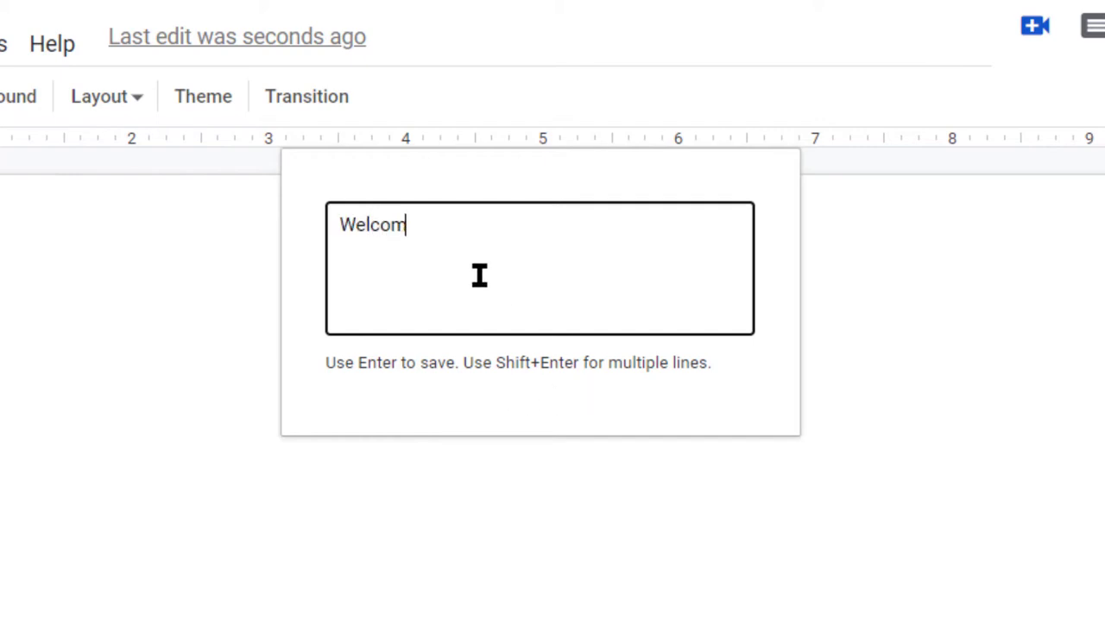
type("e")
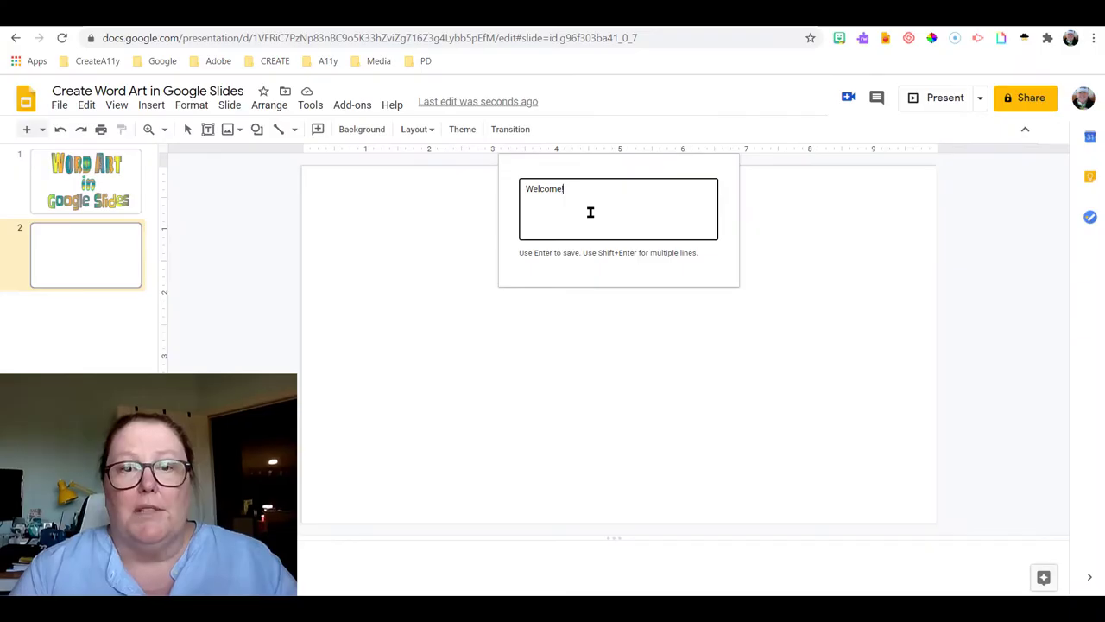
- Place the Welcome! word art, stretch it much taller, and centre it on the slide
key("Return")
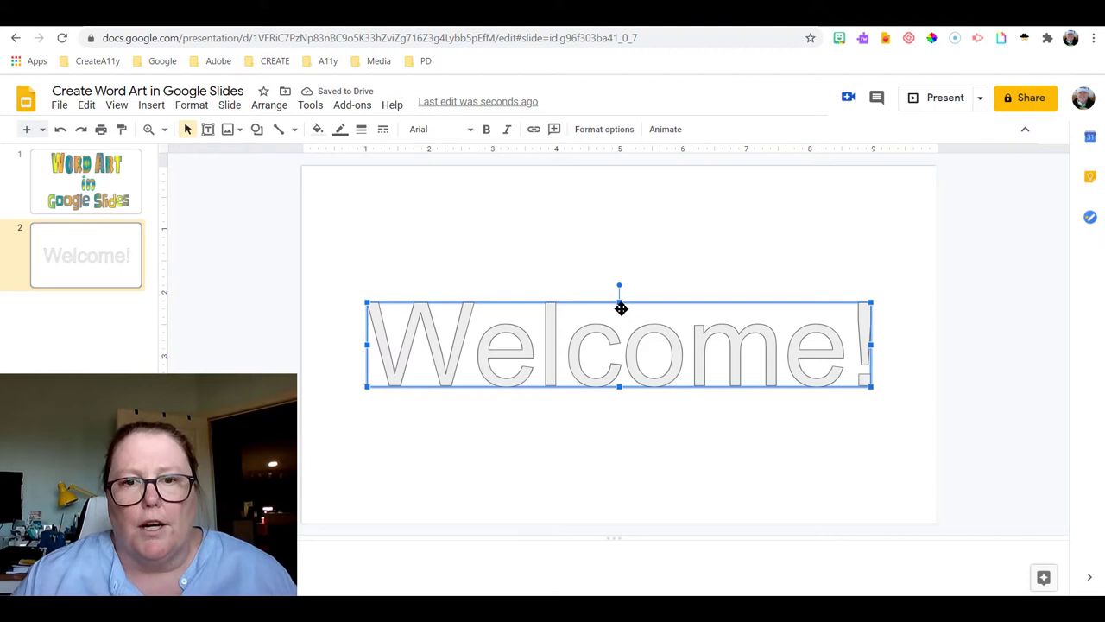
left_click_drag(619, 302, 624, 217)
left_click_drag(620, 388, 619, 436)
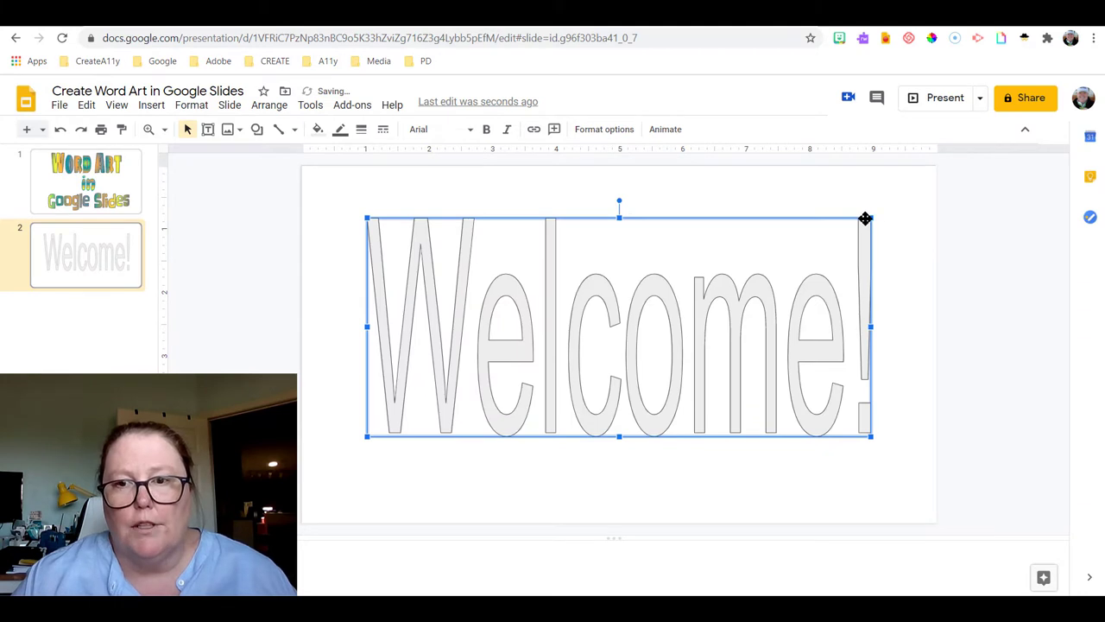
left_click_drag(872, 219, 777, 318)
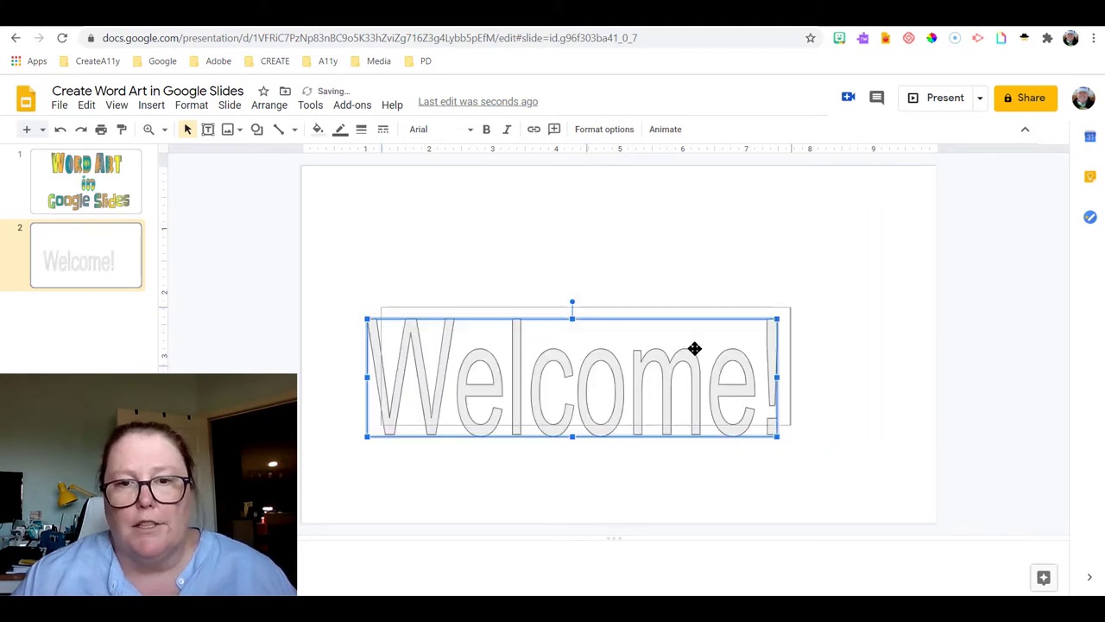
left_click_drag(650, 386, 723, 309)
left_click_drag(851, 361, 888, 420)
left_click_drag(720, 368, 699, 399)
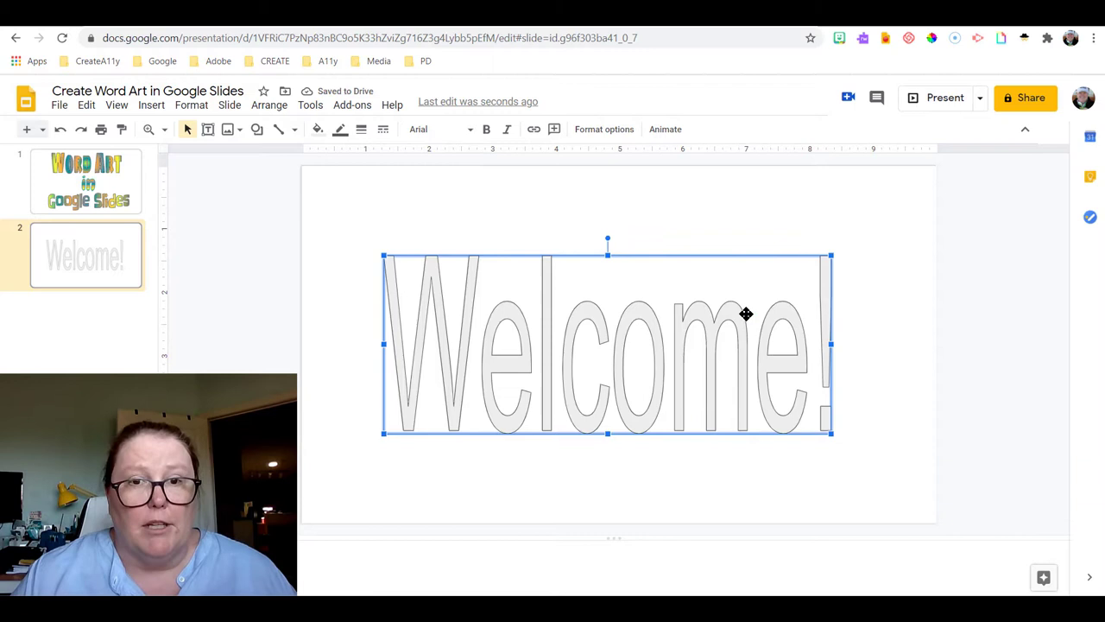
left_click_drag(584, 360, 592, 365)
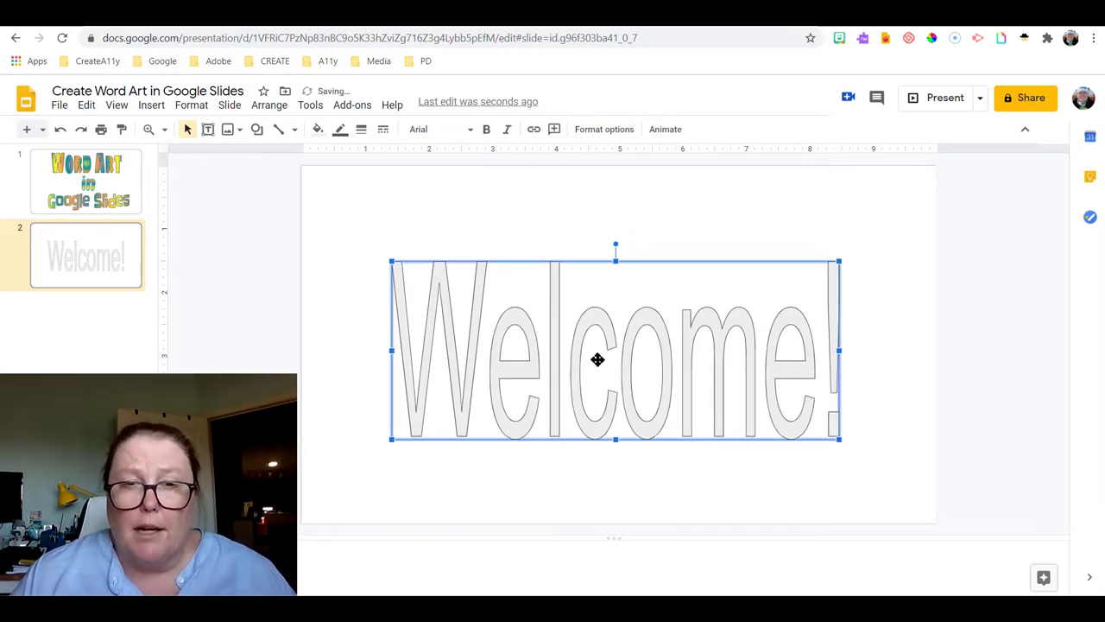
- Set Welcome! in Press Start 2P and reshape it into a wide banner across the top
left_click(458, 134)
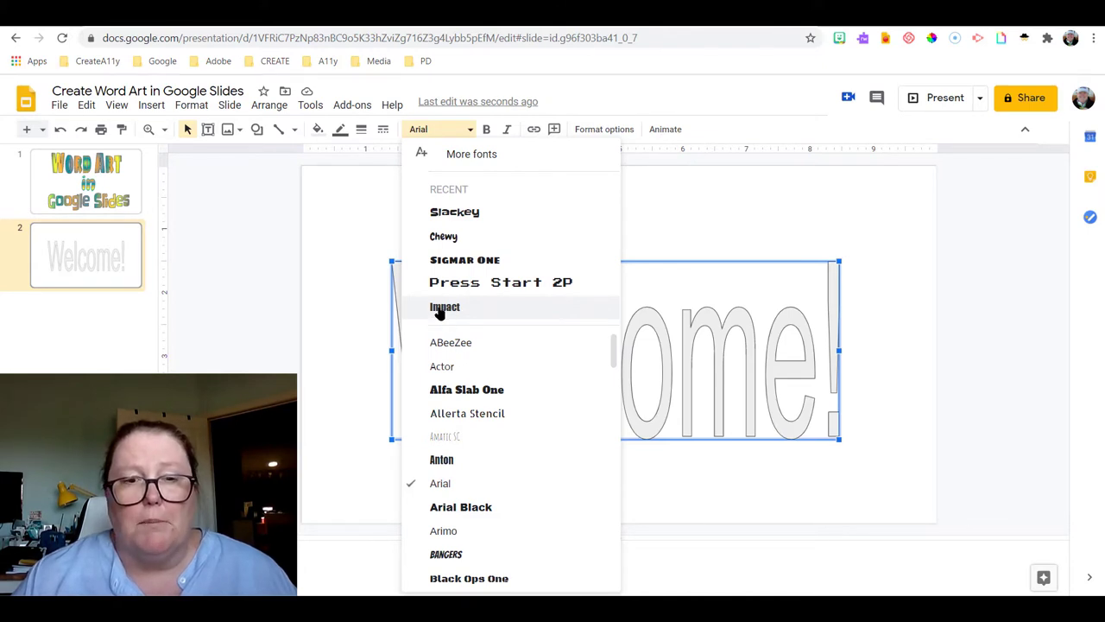
left_click(518, 294)
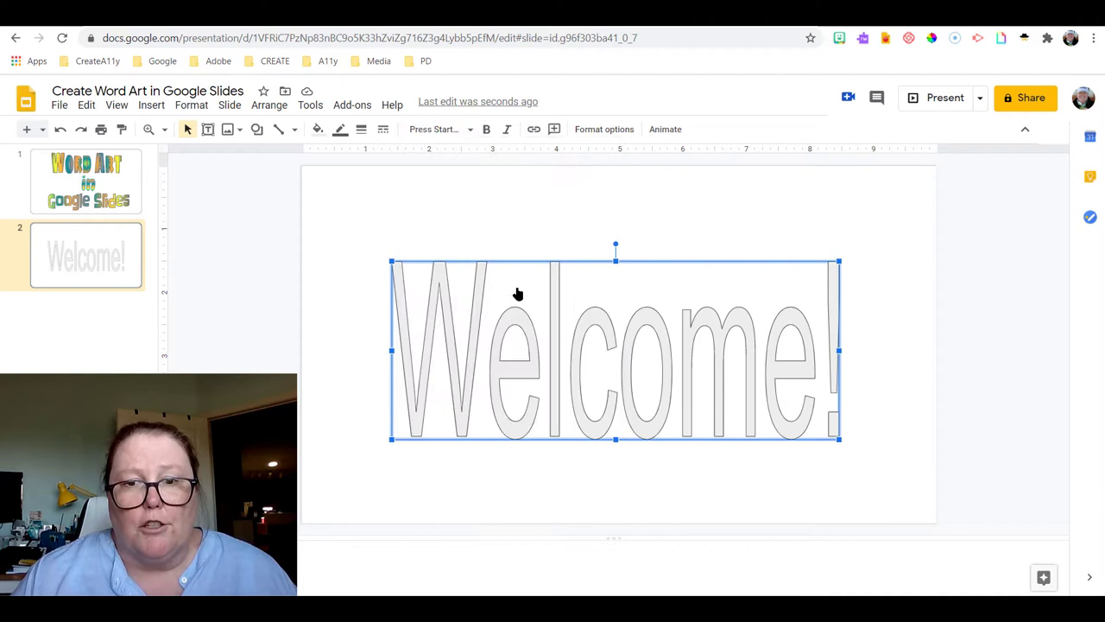
left_click_drag(641, 332, 527, 324)
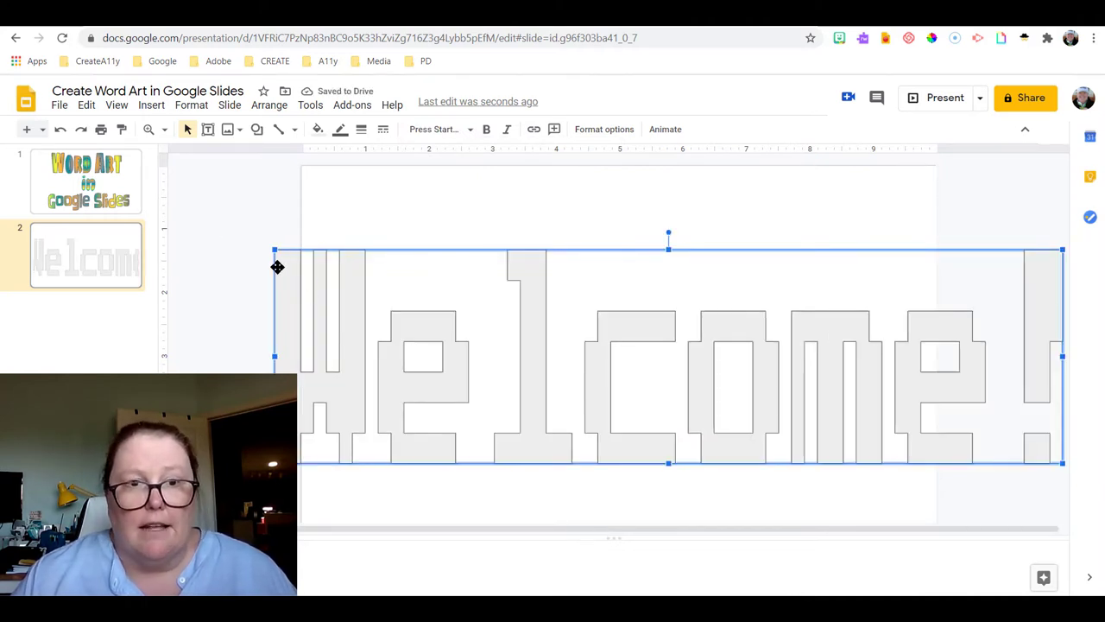
left_click_drag(294, 256, 638, 364)
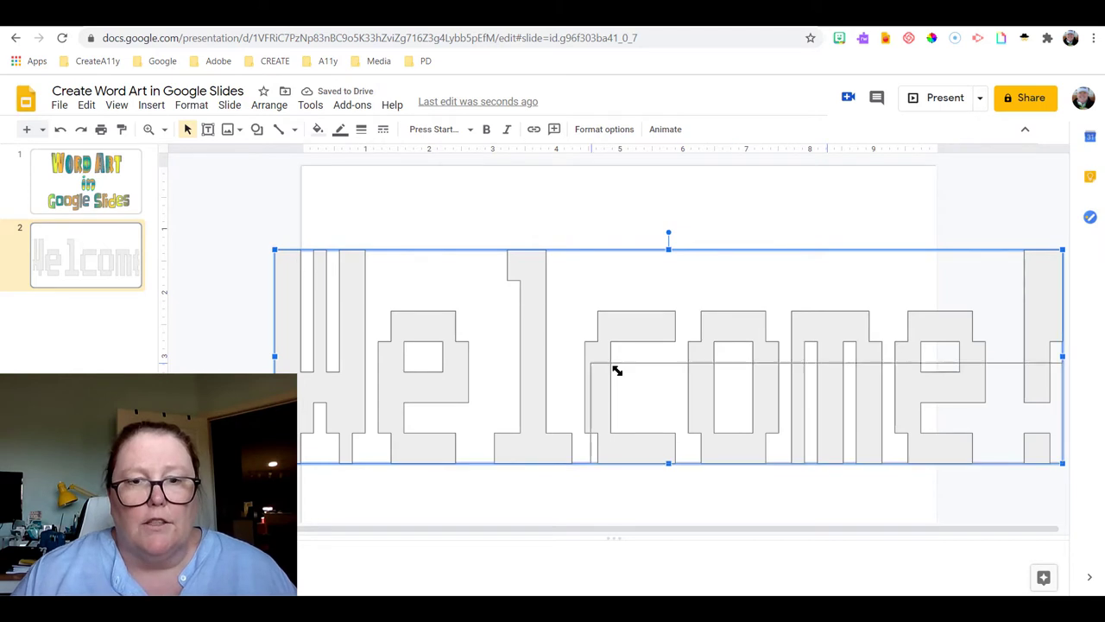
left_click_drag(876, 444, 690, 291)
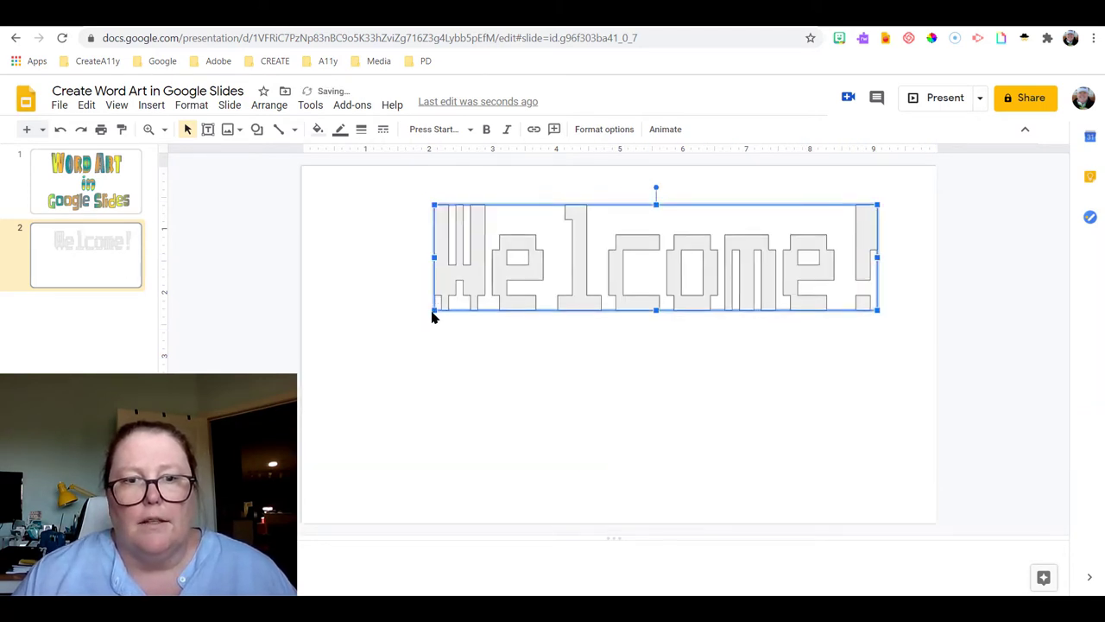
left_click_drag(433, 311, 360, 391)
left_click_drag(609, 321, 622, 301)
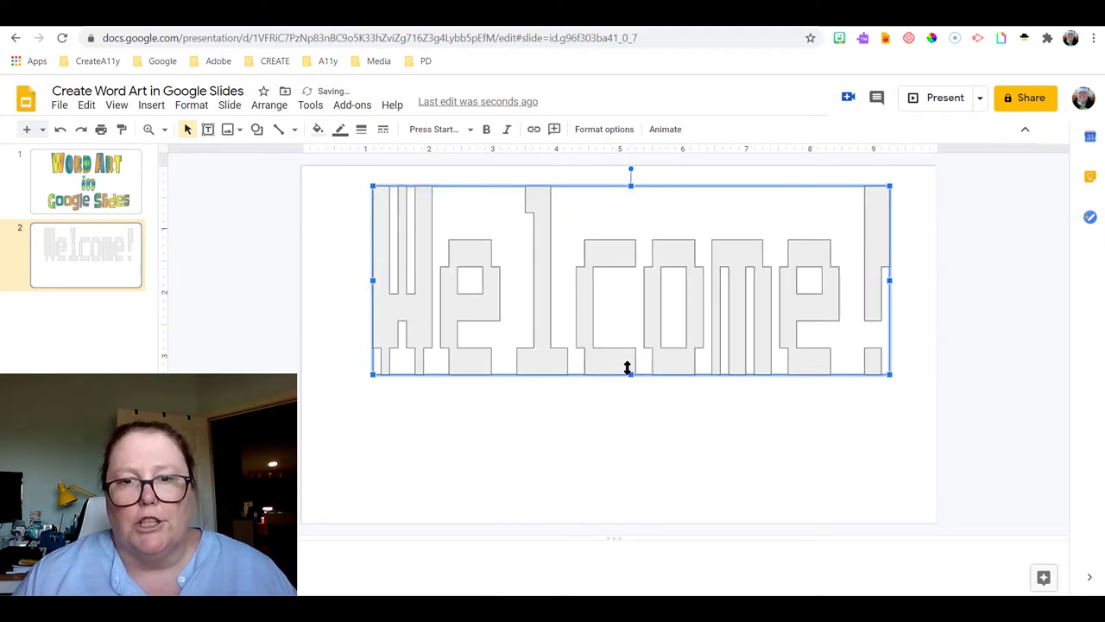
left_click_drag(629, 373, 631, 267)
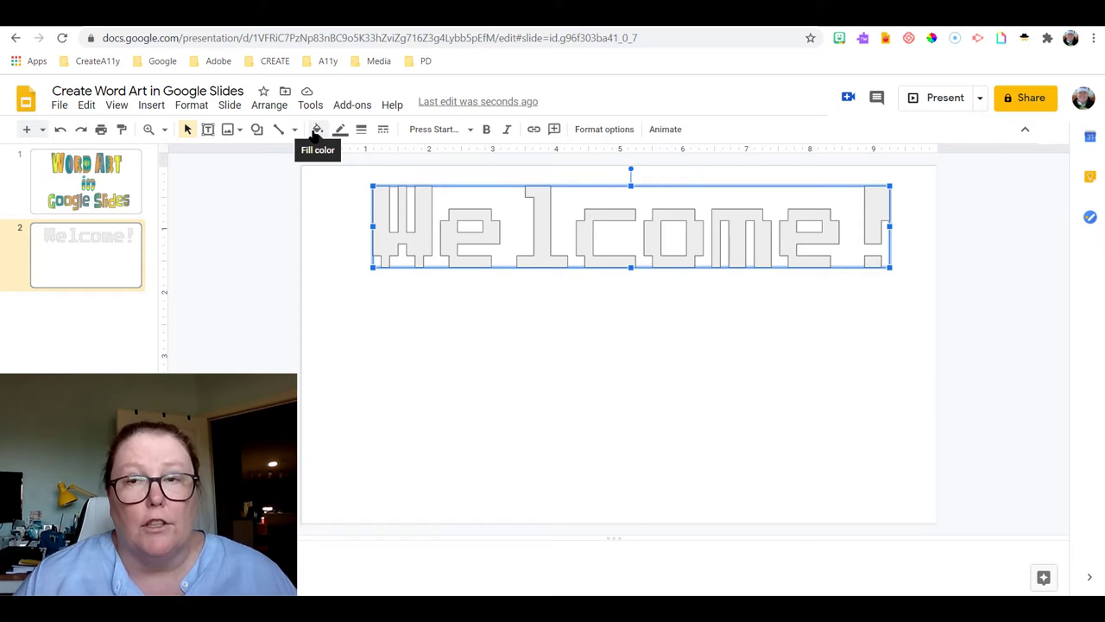
- Fill the Welcome! letters with a light blue gradient swatch
left_click(317, 129)
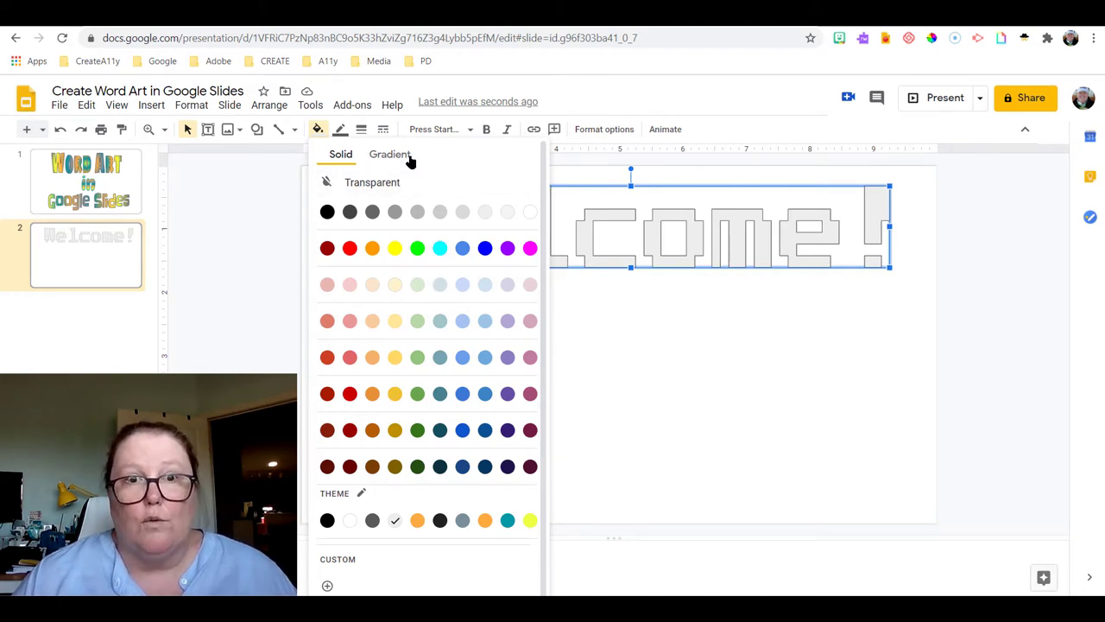
left_click(409, 157)
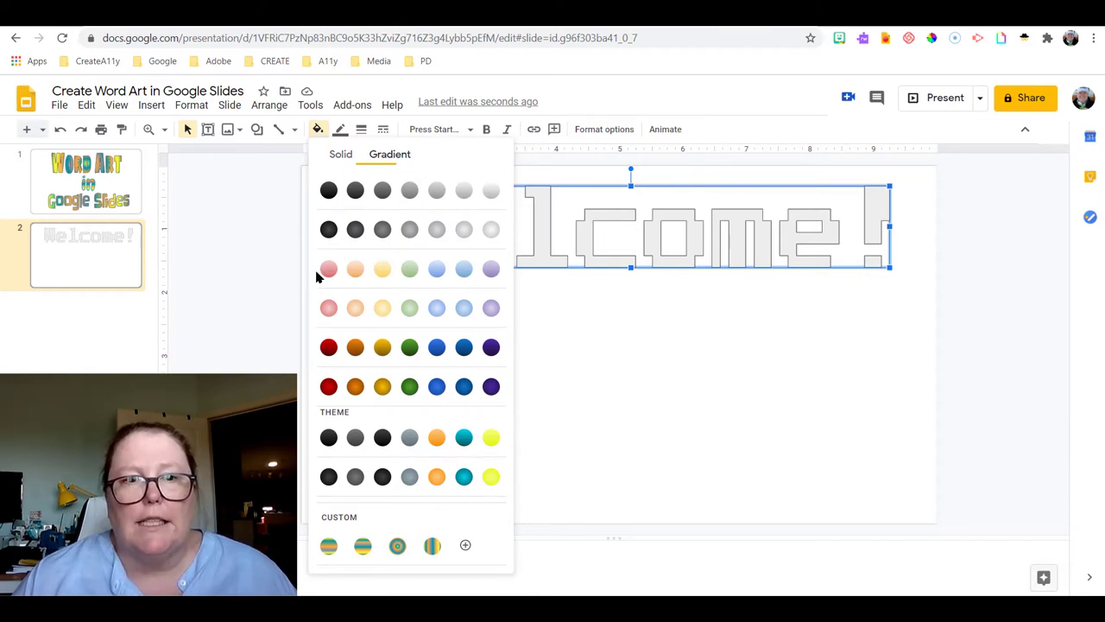
left_click(465, 270)
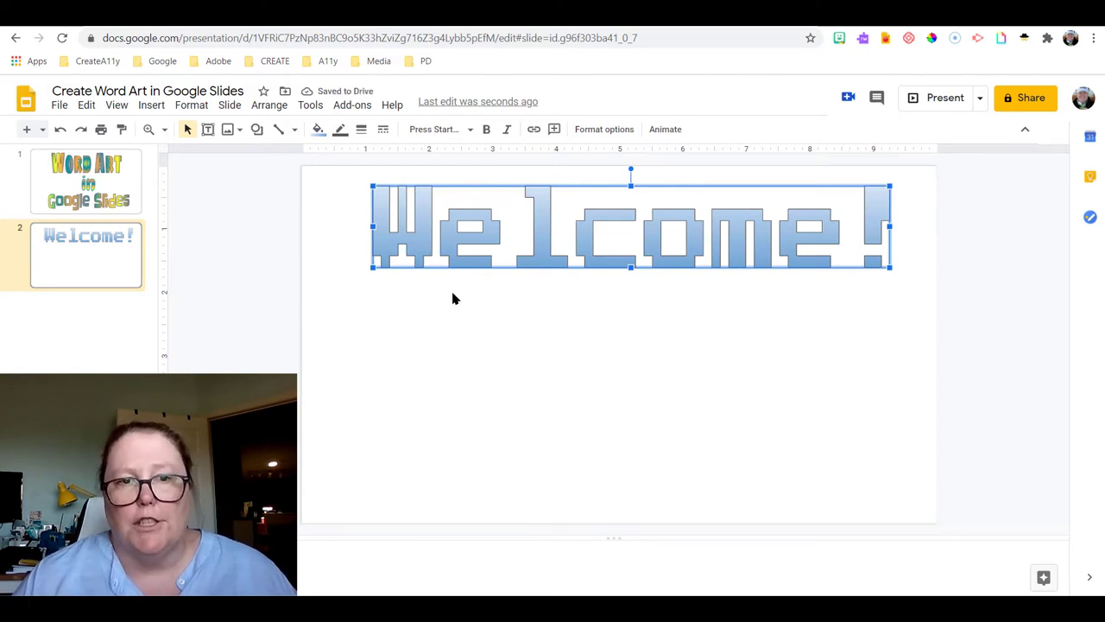
left_click(318, 130)
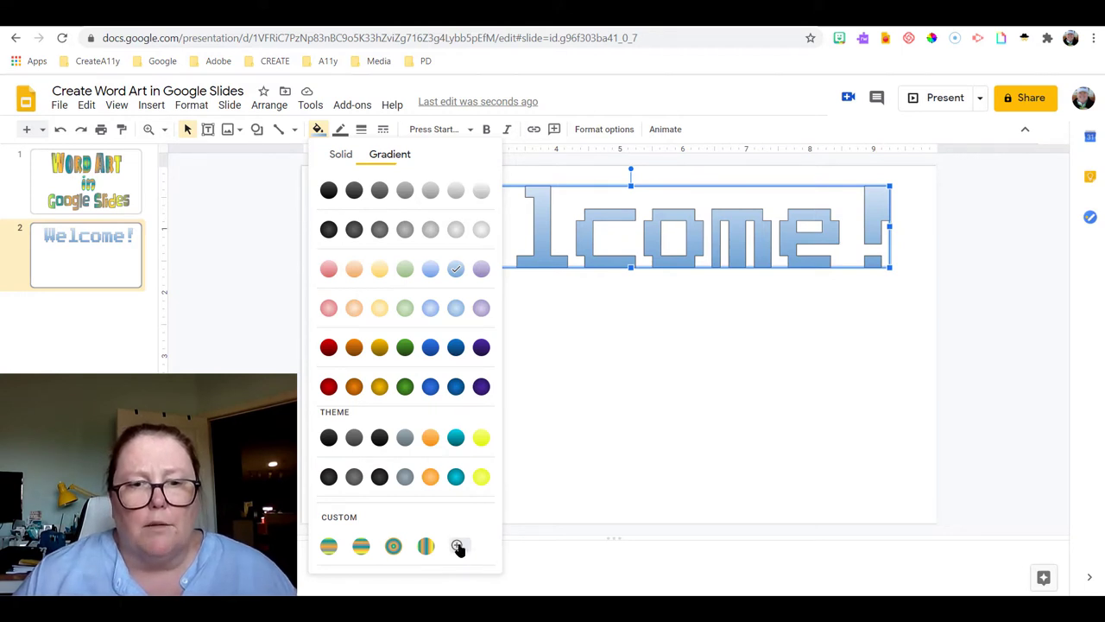
- Start a custom gradient with a red first stop and an orange second stop
left_click(457, 546)
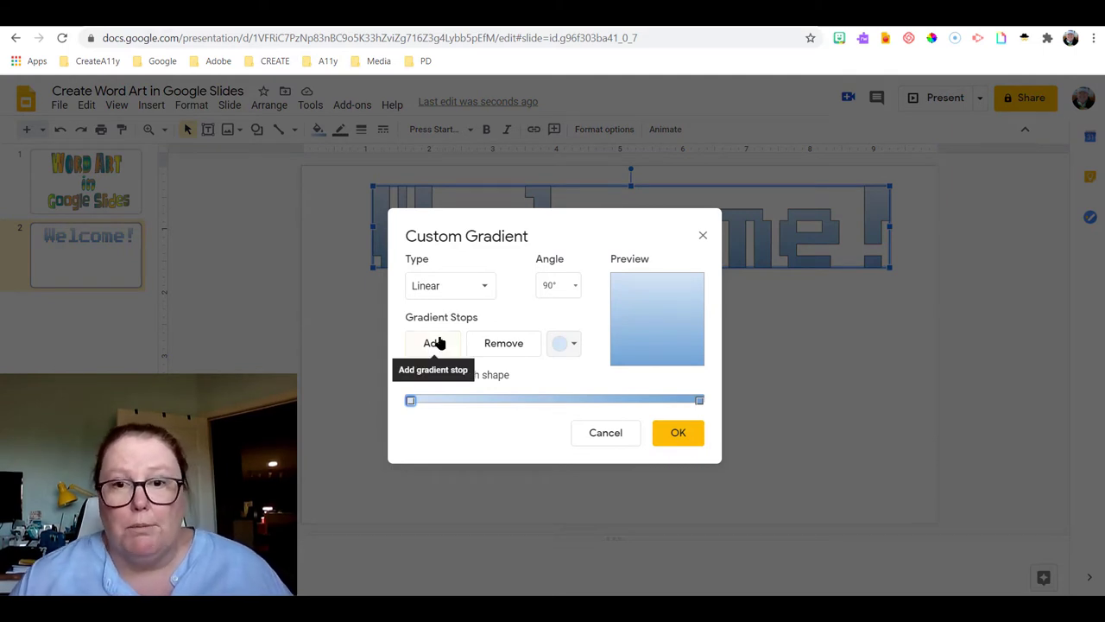
left_click(567, 344)
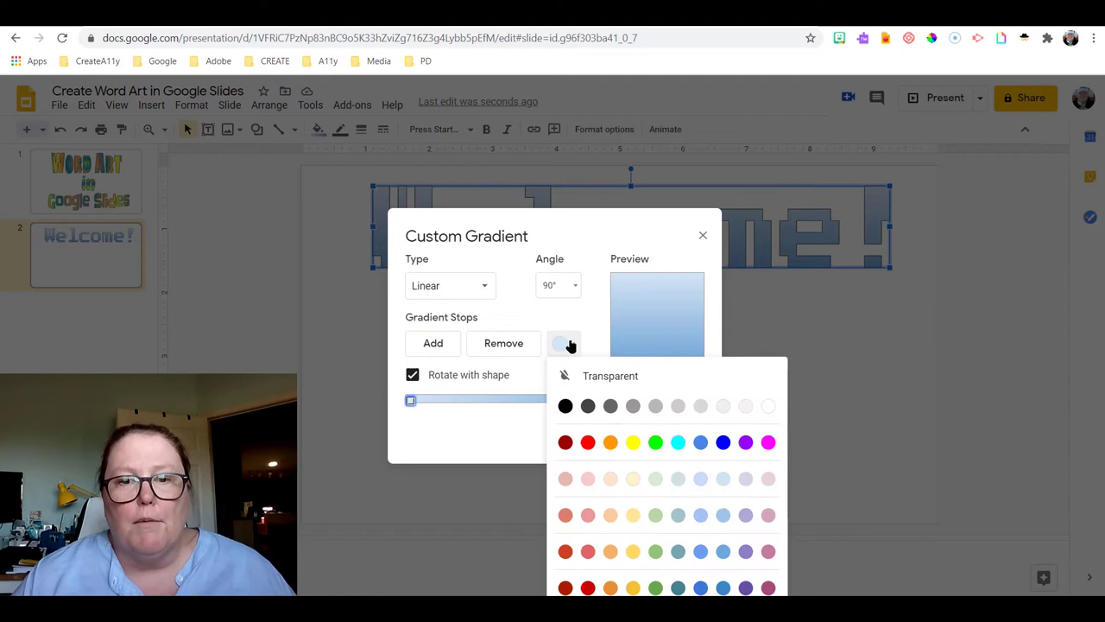
left_click(587, 442)
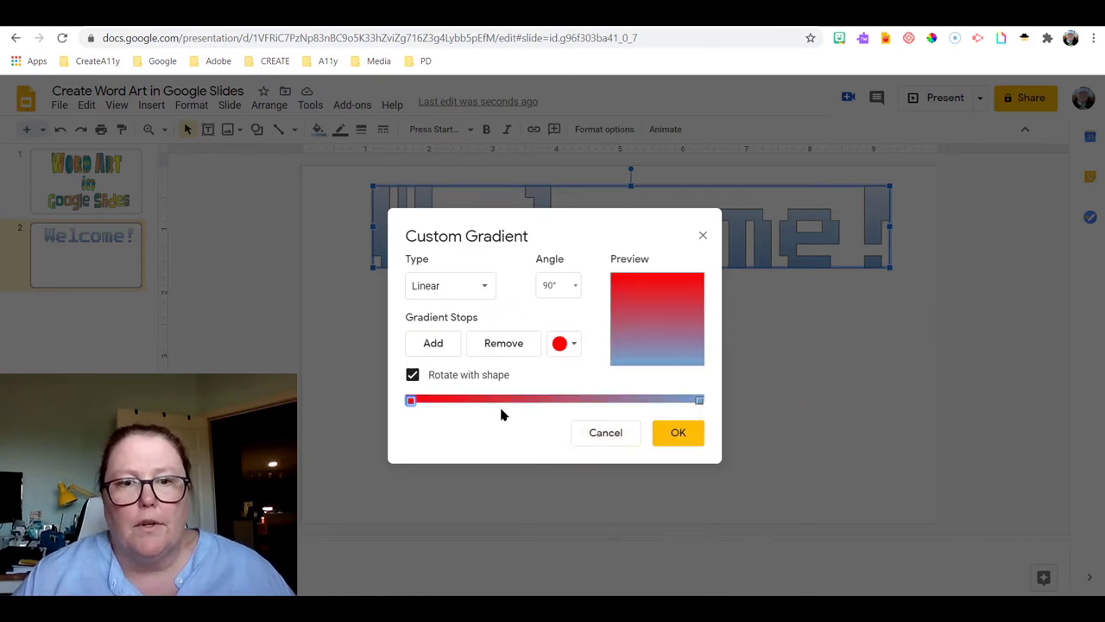
left_click(430, 344)
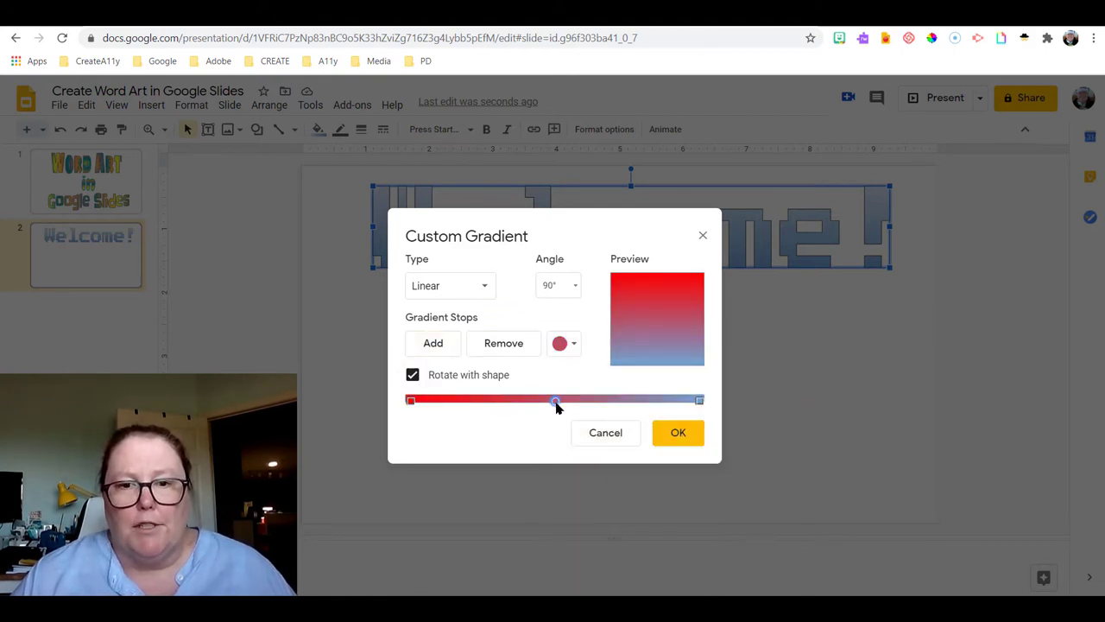
left_click_drag(555, 402, 459, 401)
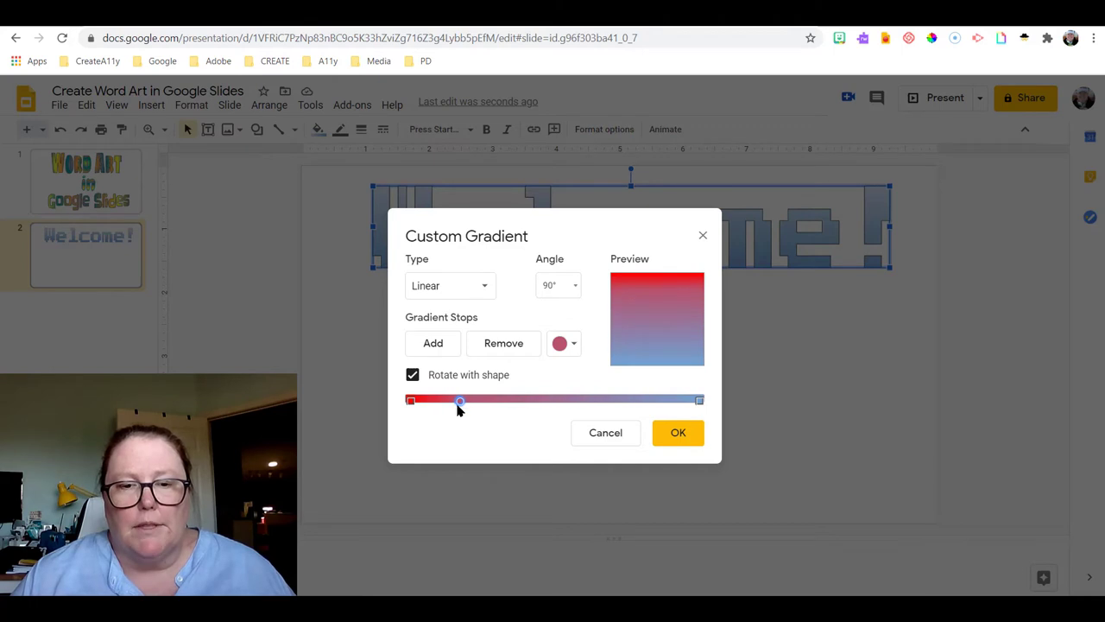
left_click(563, 343)
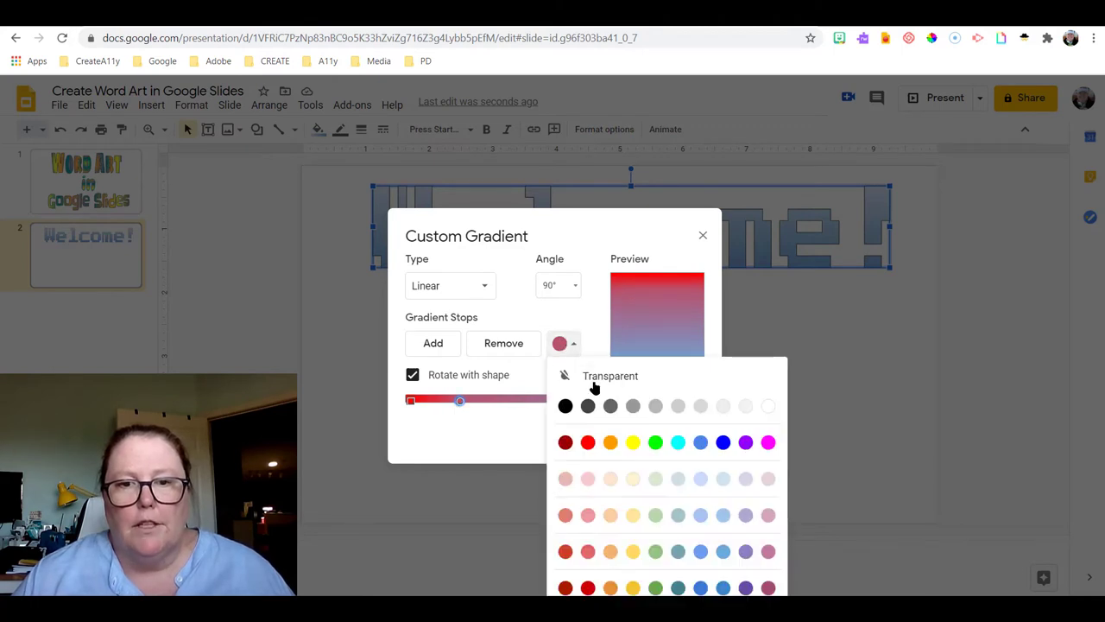
left_click(609, 443)
- Add yellow and green gradient stops, each placed after the previous colour
left_click(442, 345)
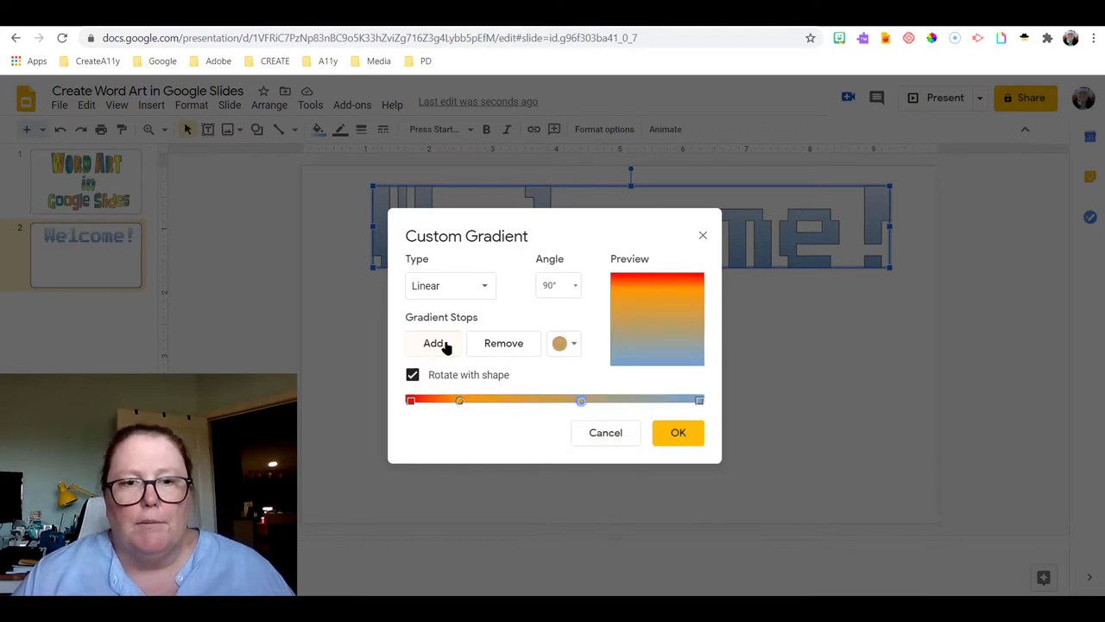
left_click_drag(579, 402, 503, 402)
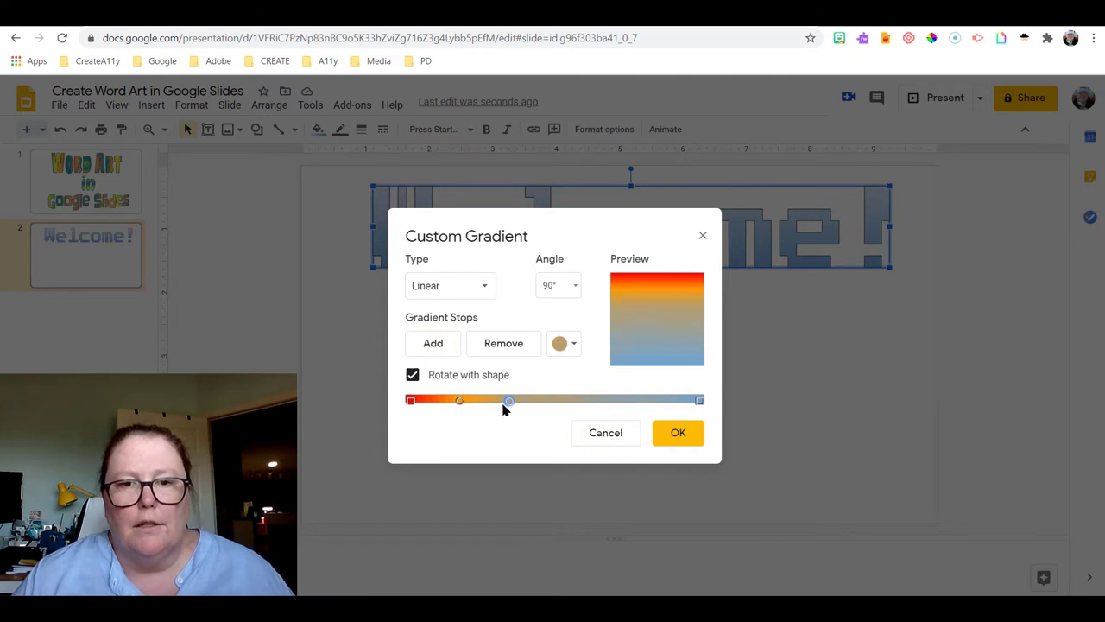
left_click(570, 345)
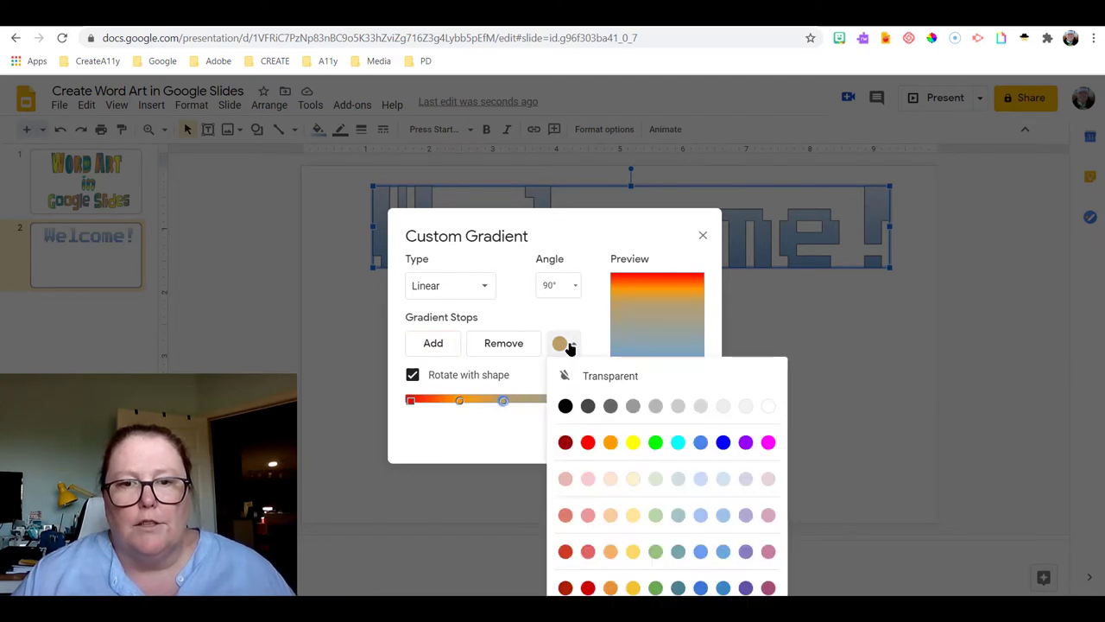
left_click(633, 442)
left_click(434, 344)
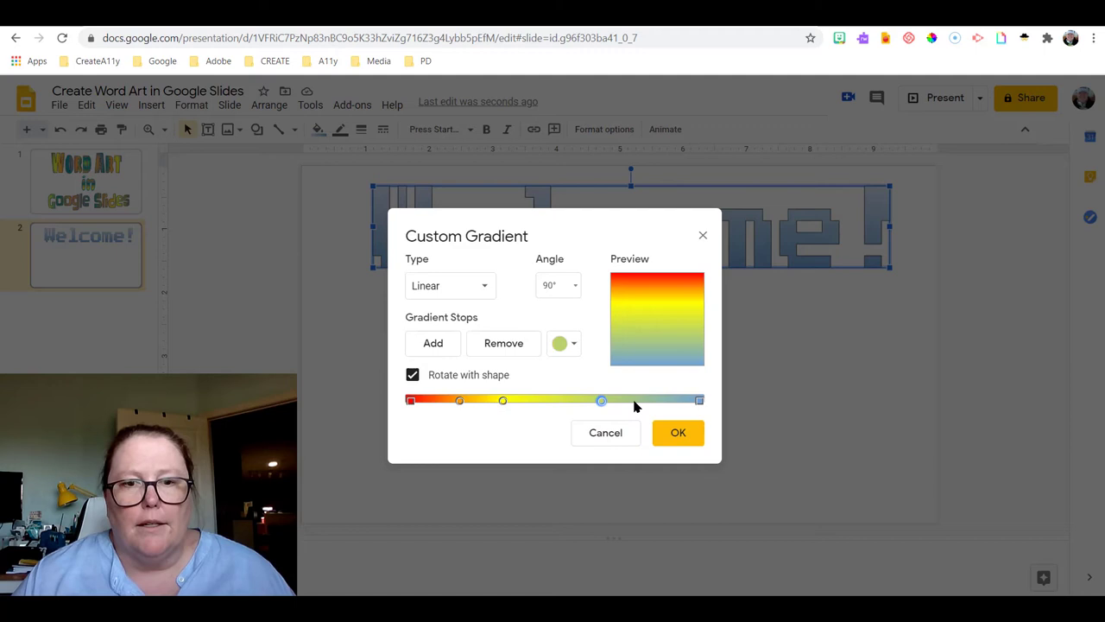
left_click_drag(604, 402, 559, 402)
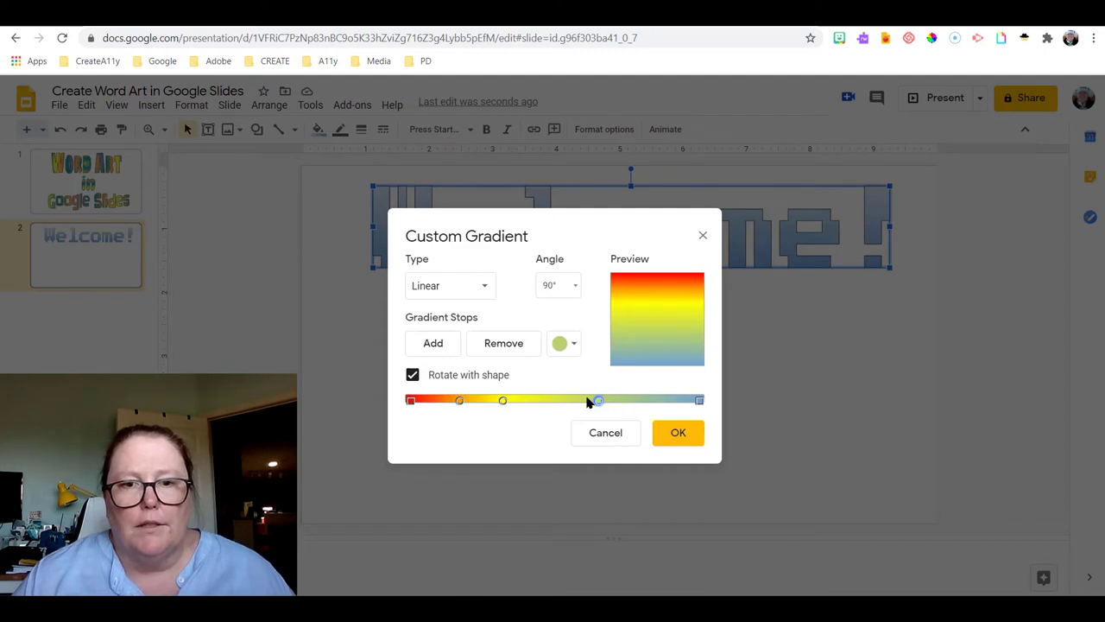
left_click(563, 344)
left_click(655, 442)
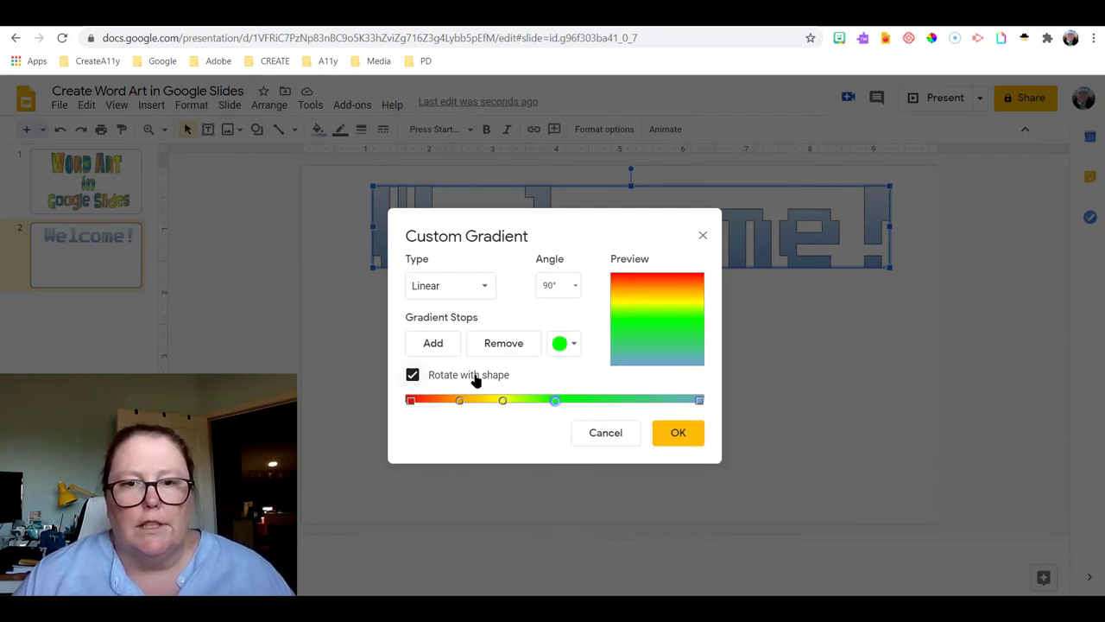
- Add blue, purple and magenta gradient stops
left_click(433, 344)
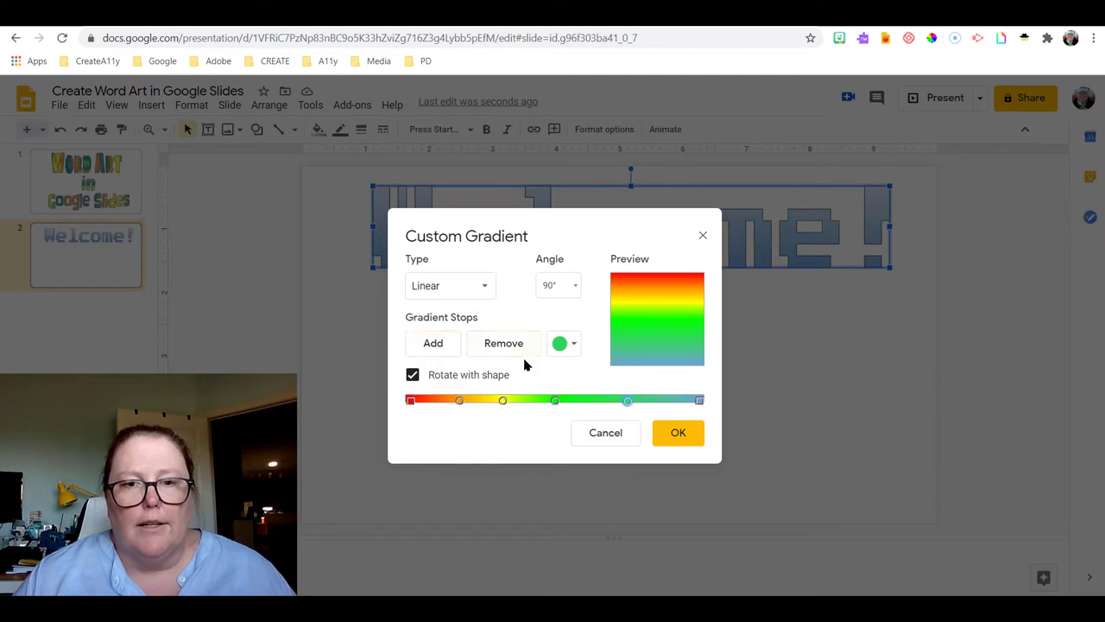
left_click(572, 345)
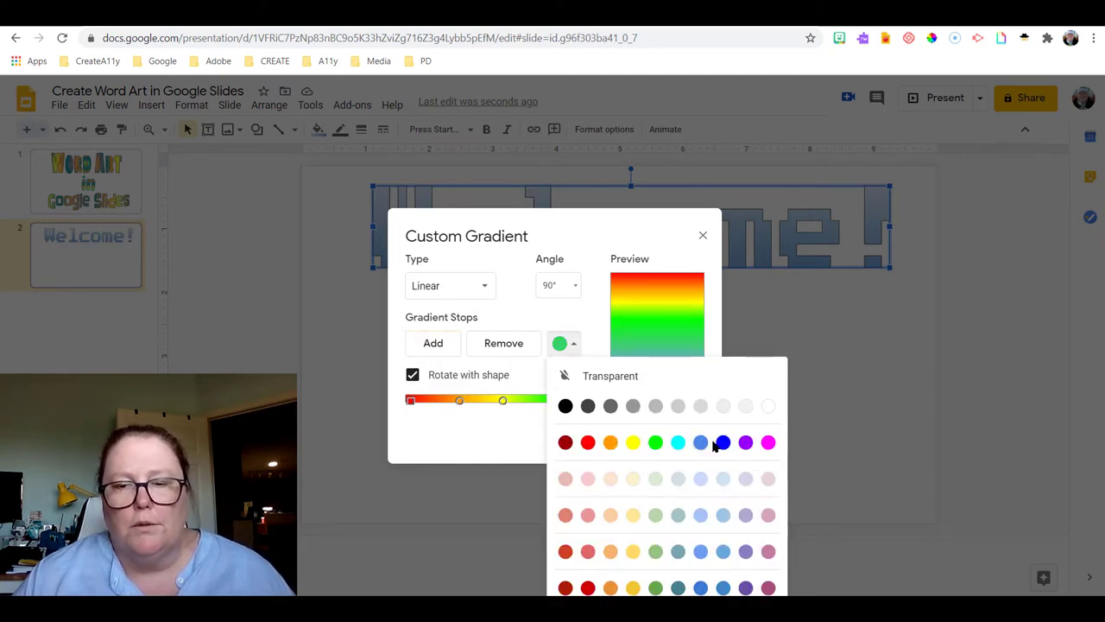
left_click(723, 442)
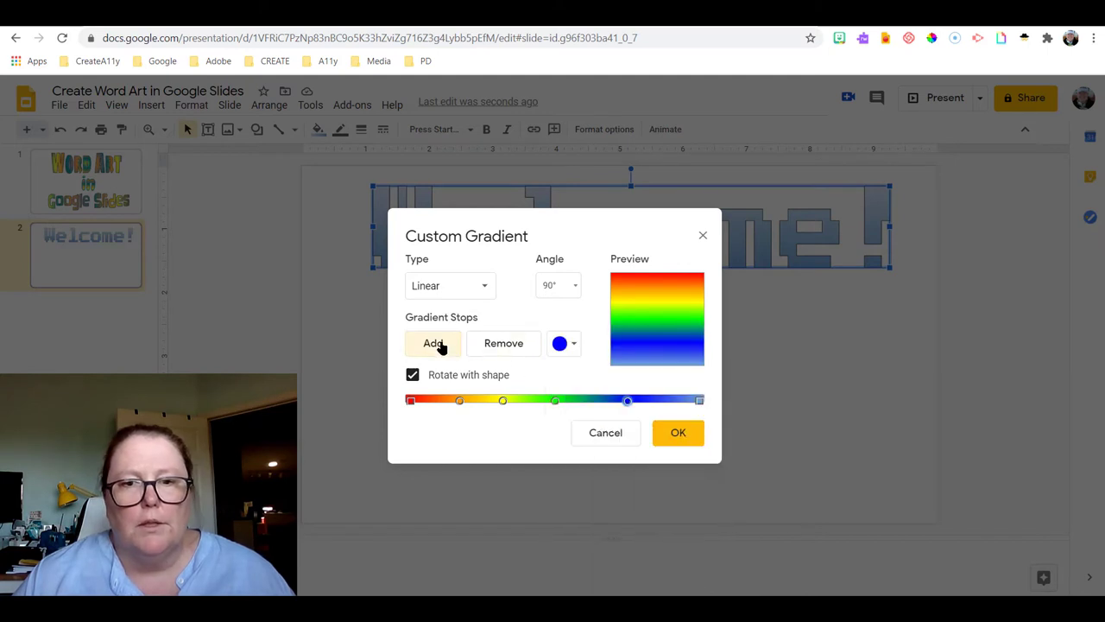
left_click(565, 343)
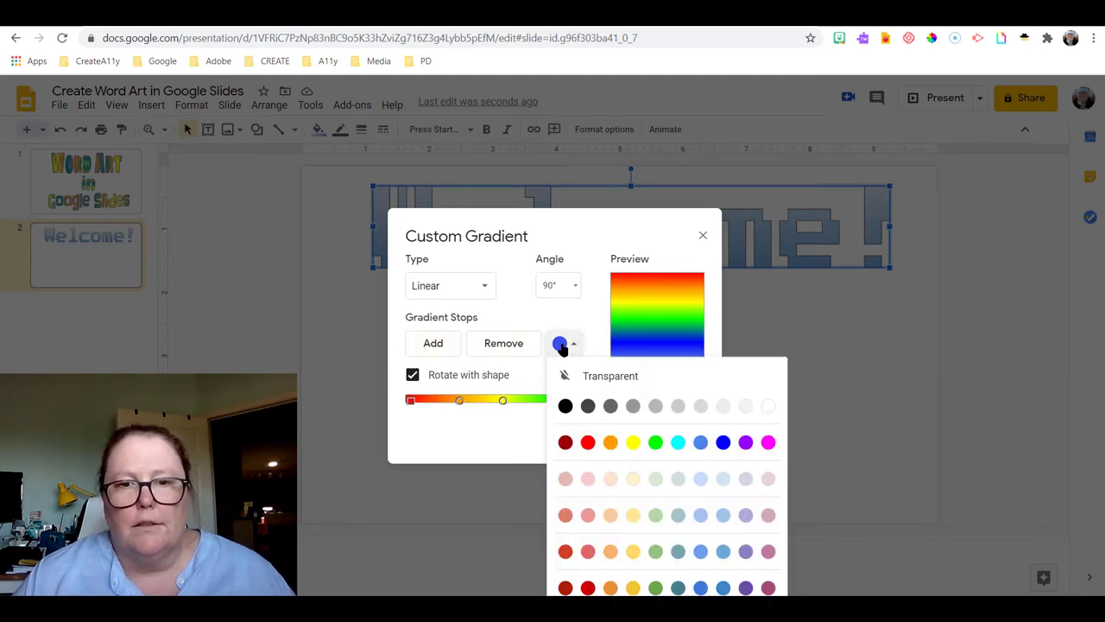
left_click(746, 443)
left_click(426, 345)
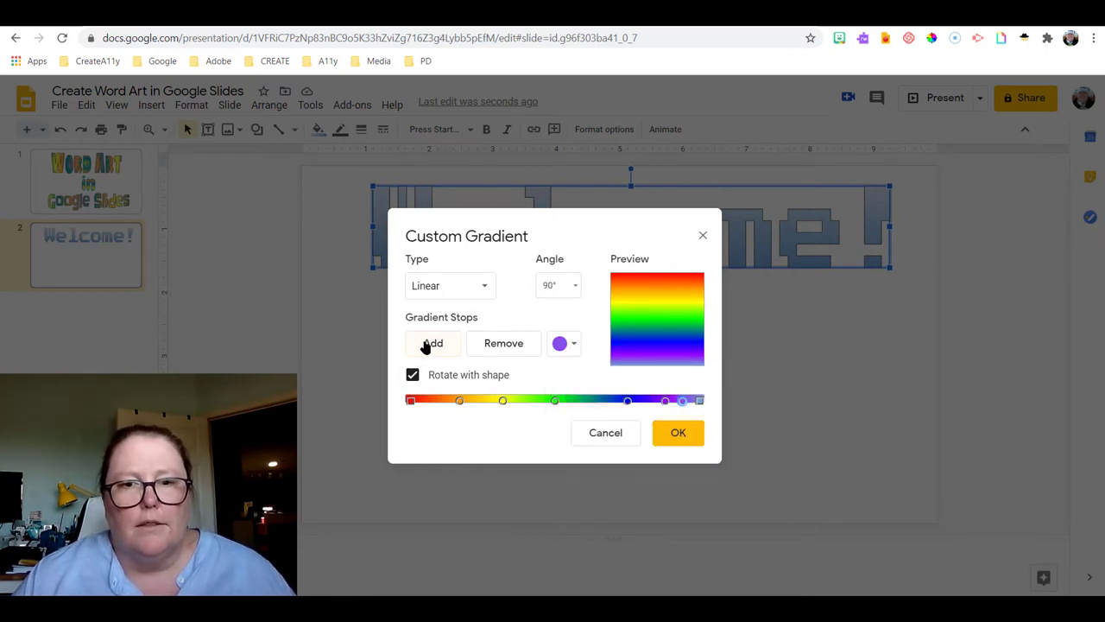
left_click(573, 345)
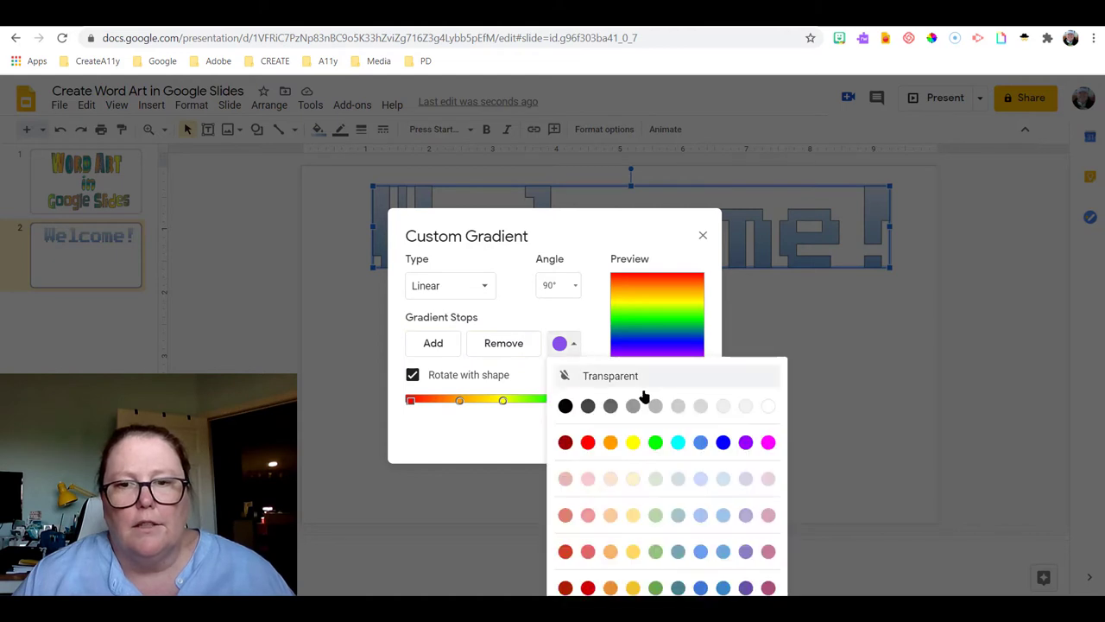
left_click(769, 443)
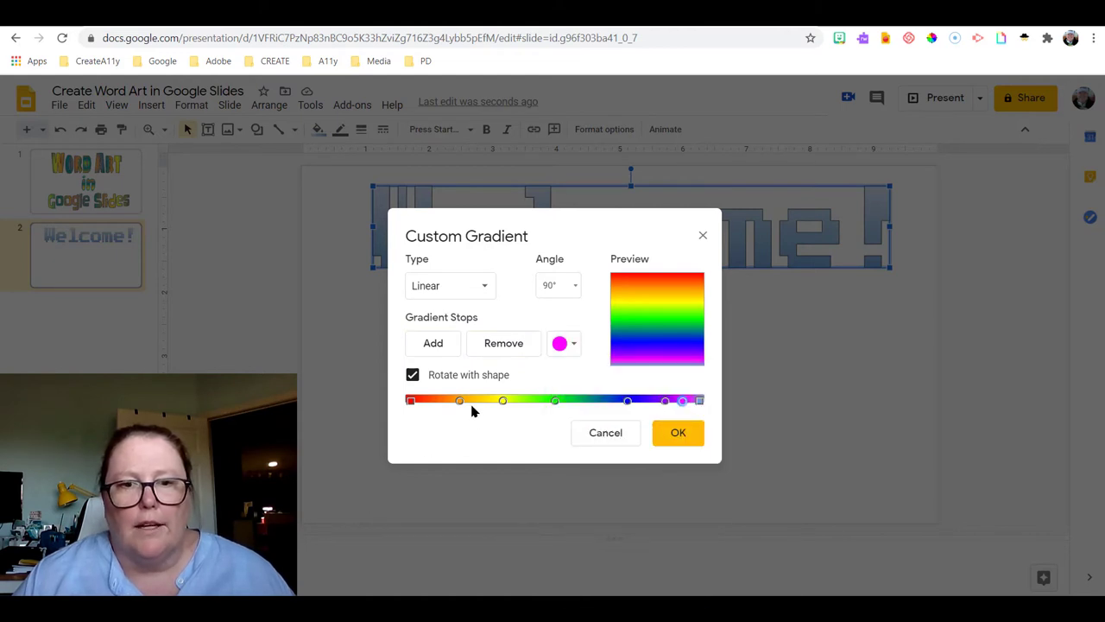
- Even out the stop spacing, make the end stop purple, and apply the rainbow gradient
mouse_move(459, 401)
left_mouse_down()
mouse_move(448, 401)
mouse_move(488, 403)
left_mouse_up()
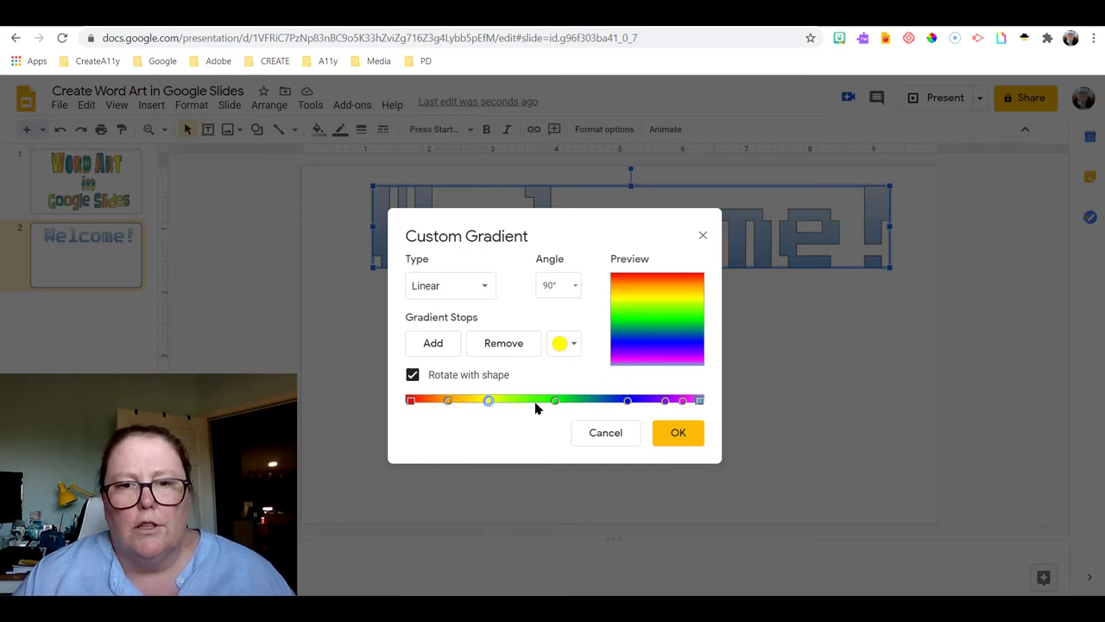
left_click_drag(555, 403, 541, 402)
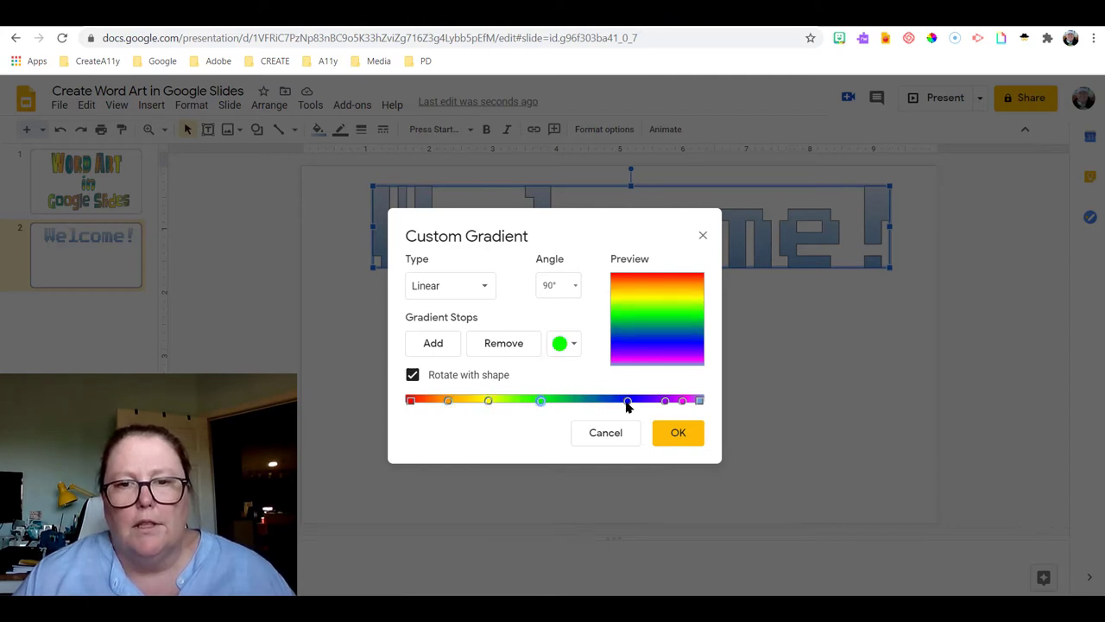
mouse_move(628, 402)
left_mouse_down()
mouse_move(574, 403)
mouse_move(671, 402)
mouse_move(641, 403)
left_mouse_up()
left_click(700, 401)
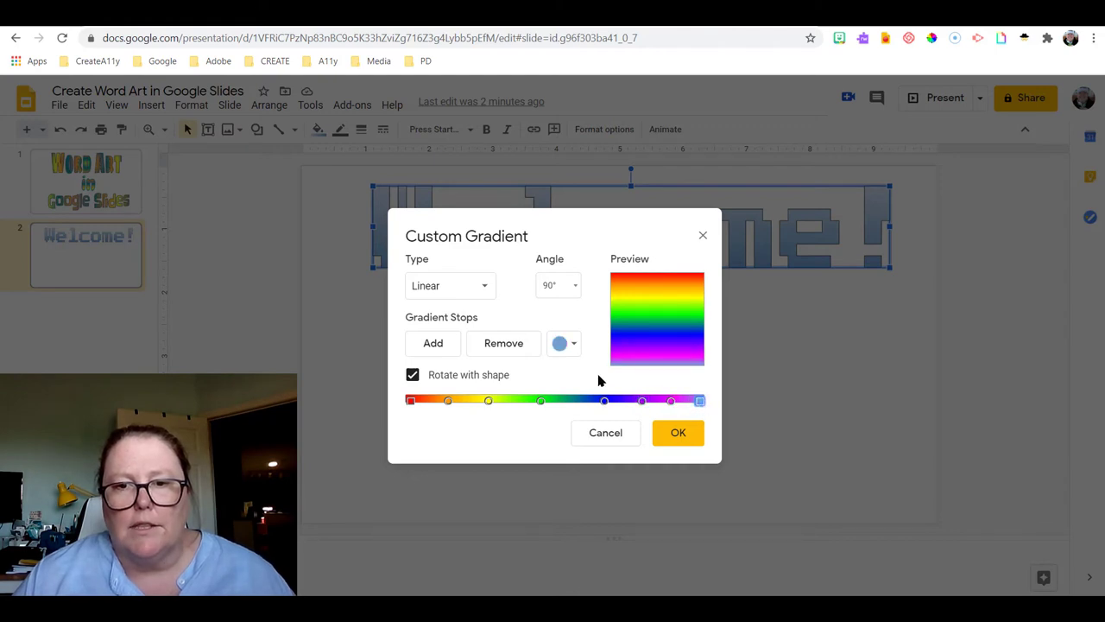
left_click(572, 347)
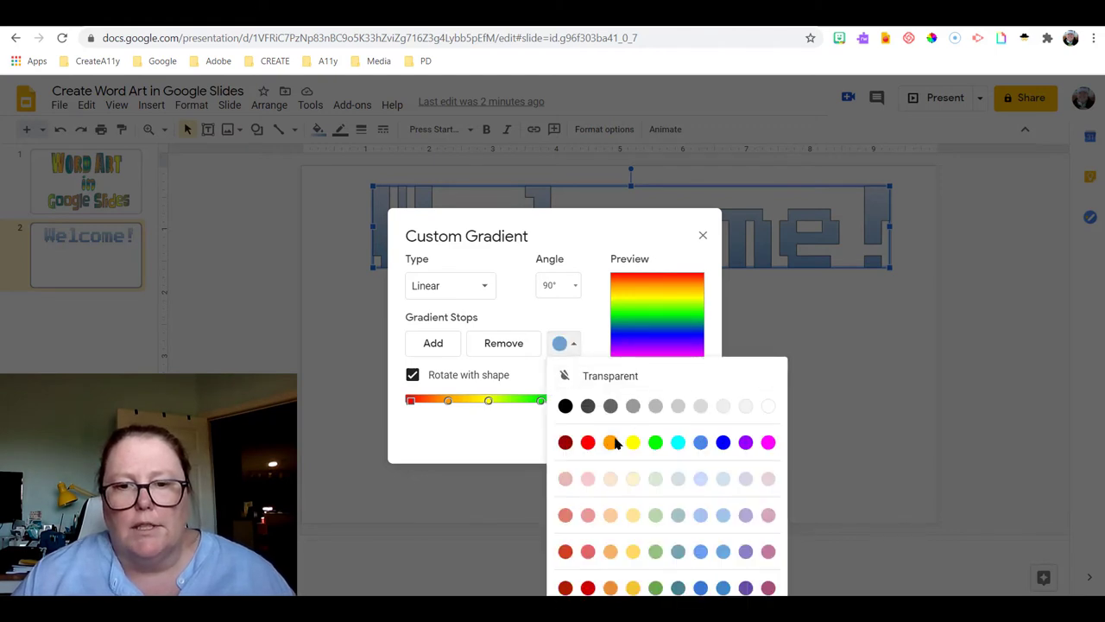
left_click(588, 443)
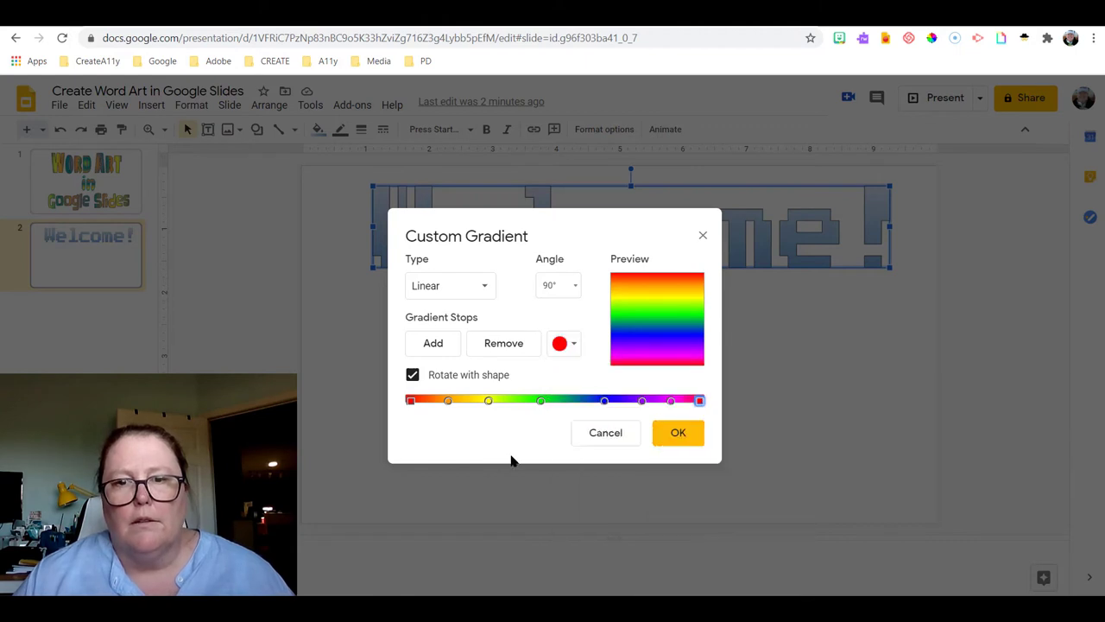
left_click(570, 344)
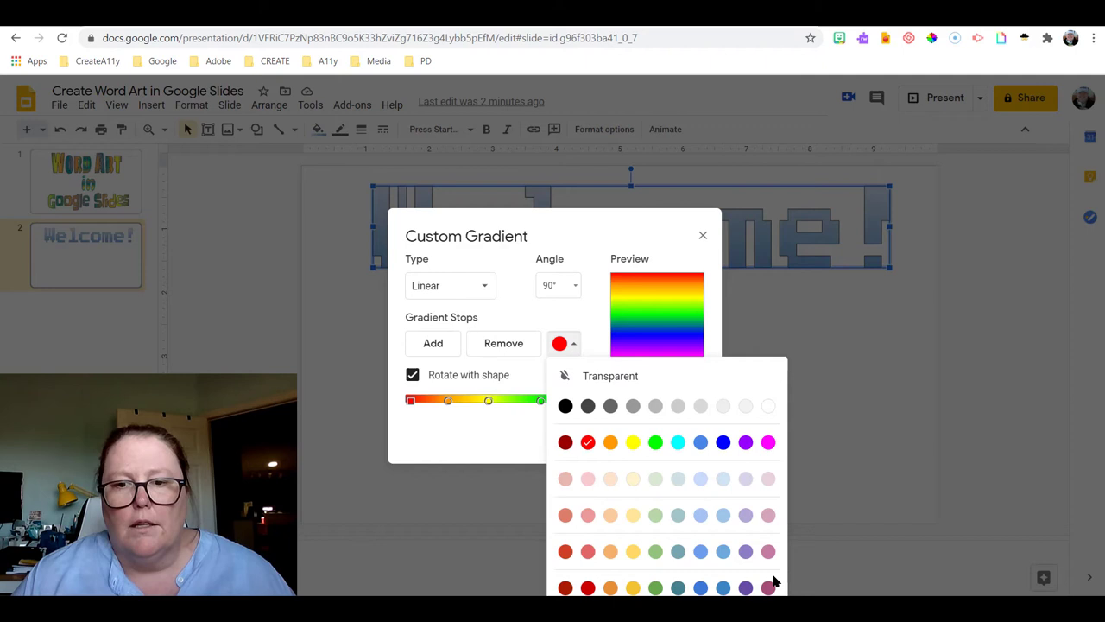
left_click(746, 588)
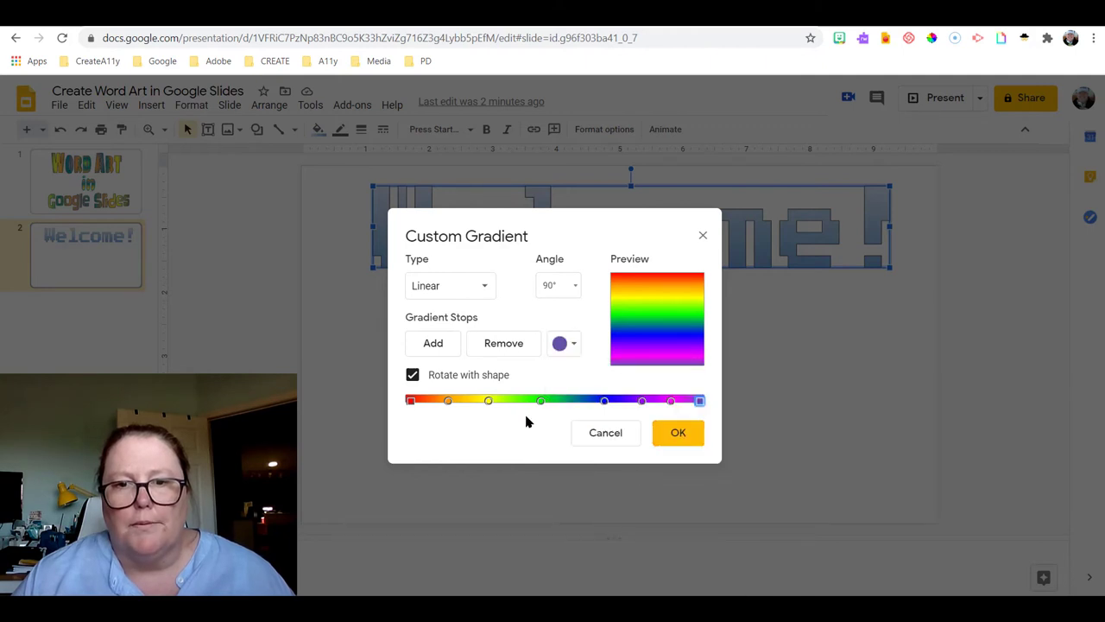
left_click(642, 402)
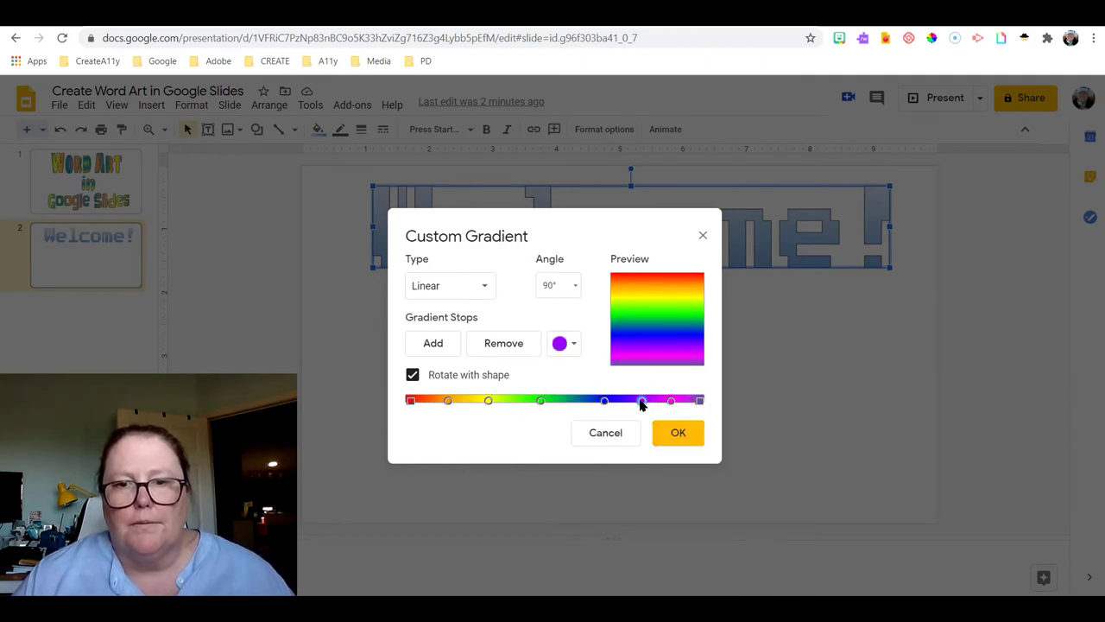
left_click_drag(605, 401, 597, 400)
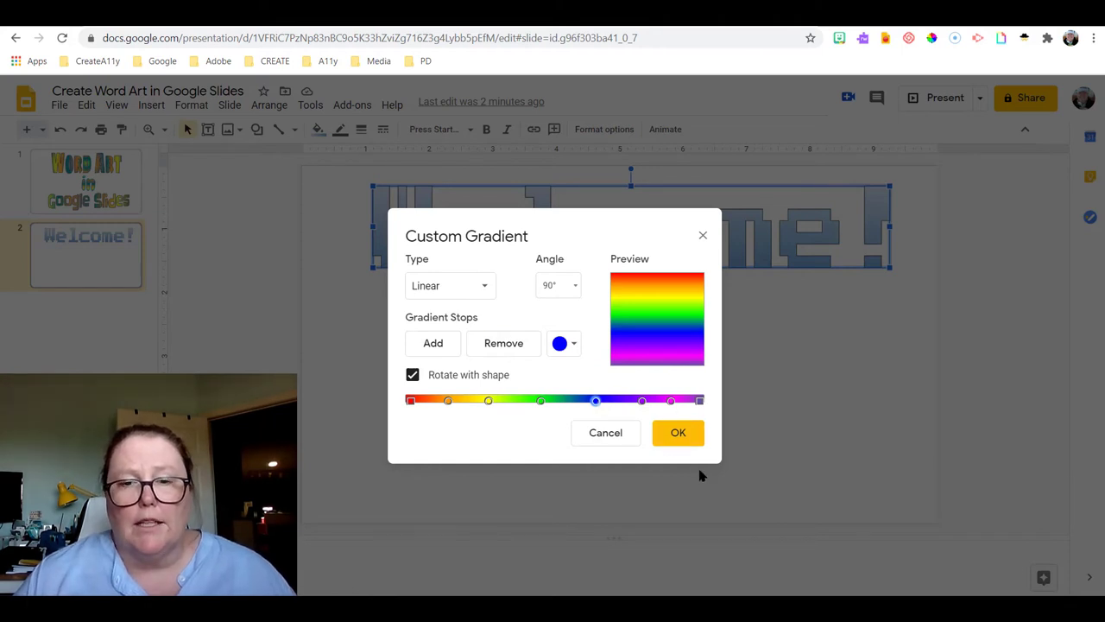
left_click(666, 438)
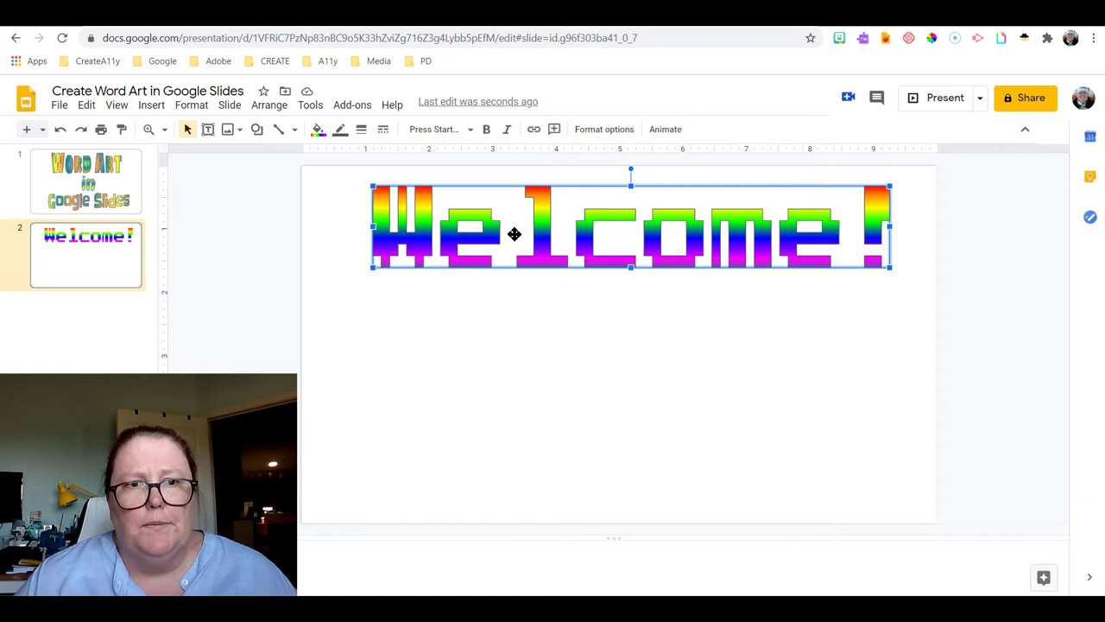
- Change the custom rainbow gradient to Radial type, centred at the top left
left_click(318, 128)
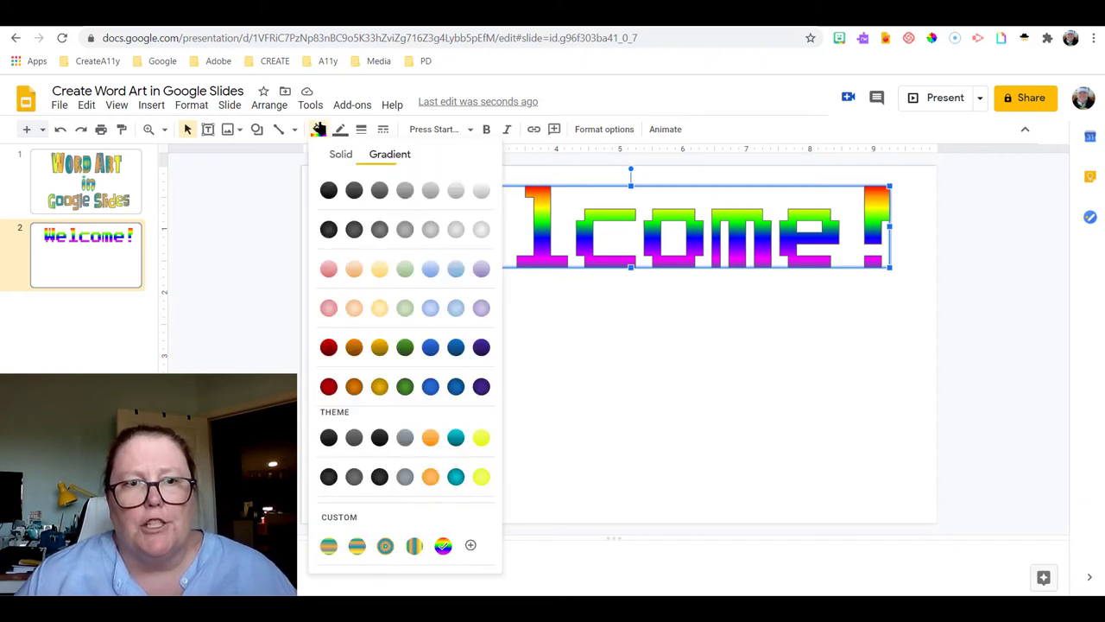
left_click(471, 545)
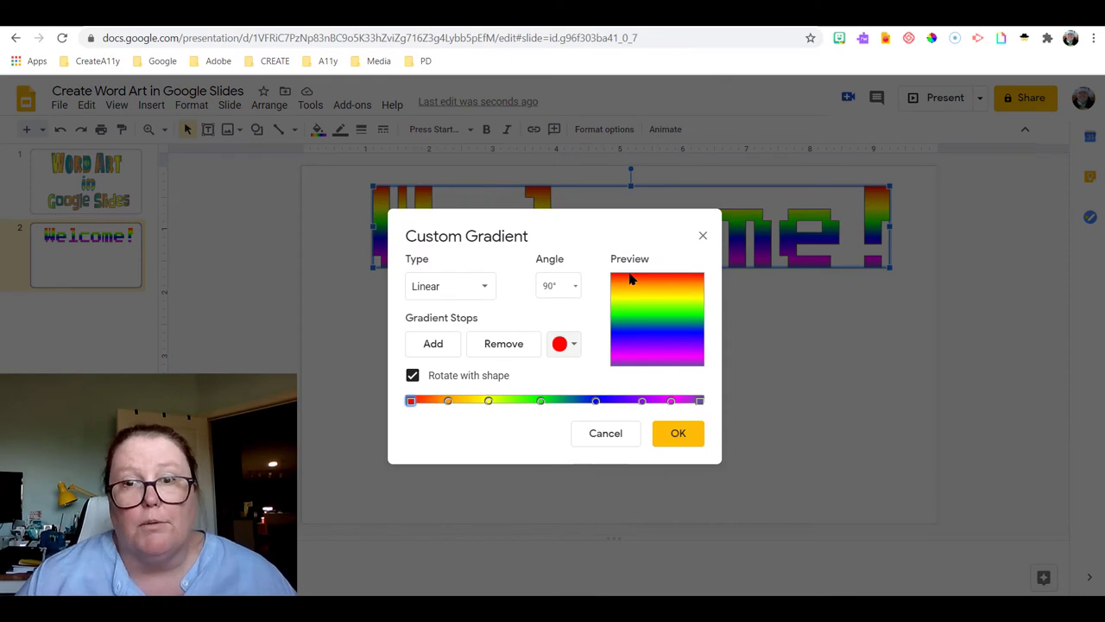
left_click(477, 280)
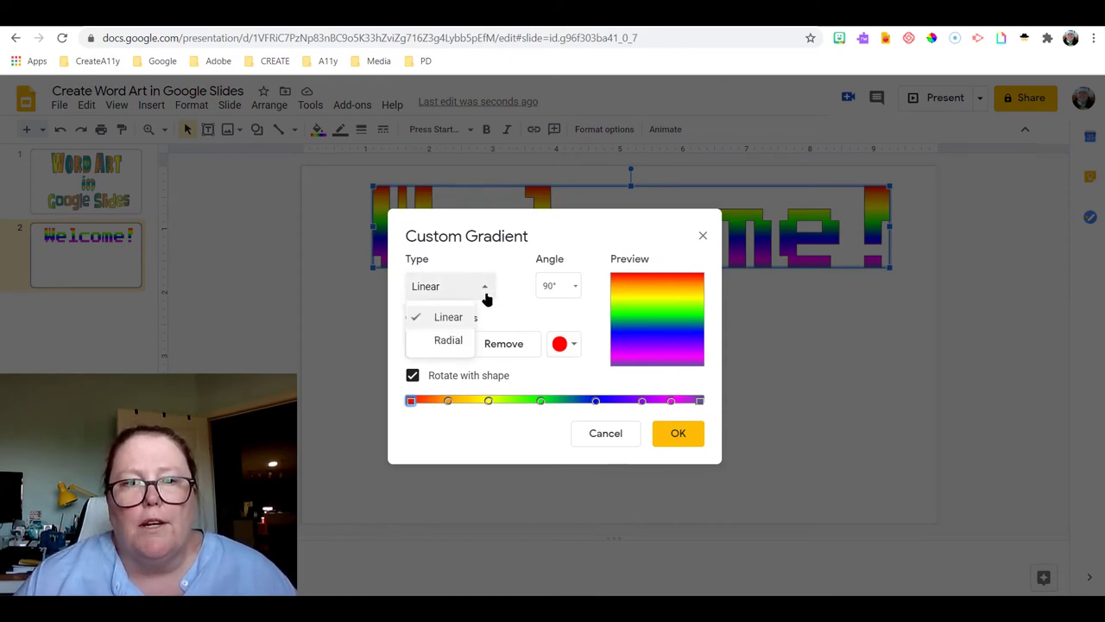
left_click(472, 346)
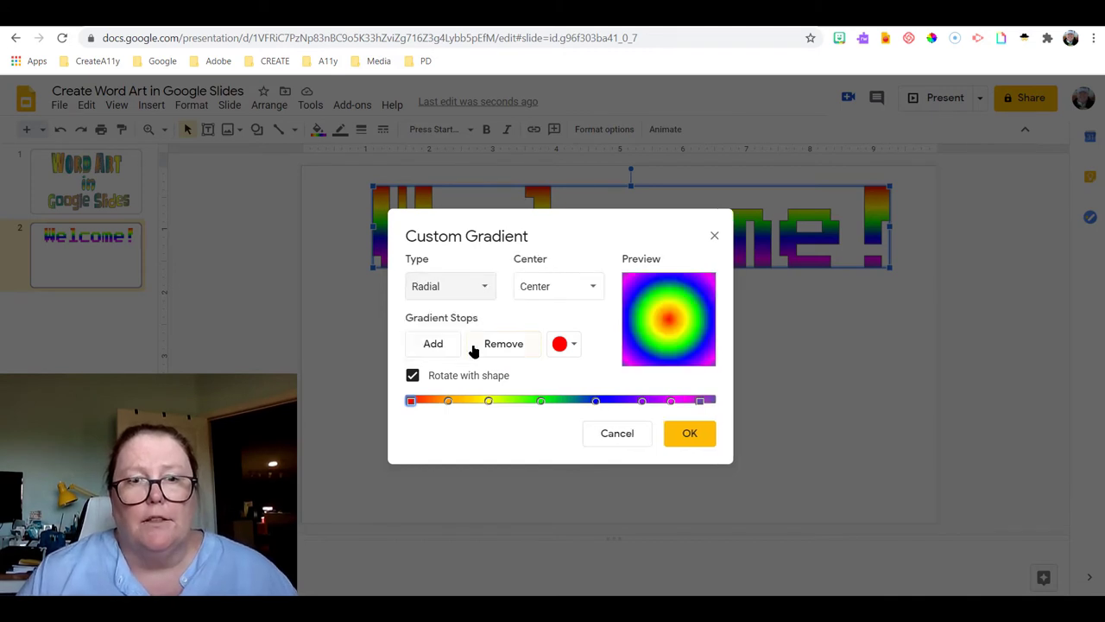
left_click(587, 287)
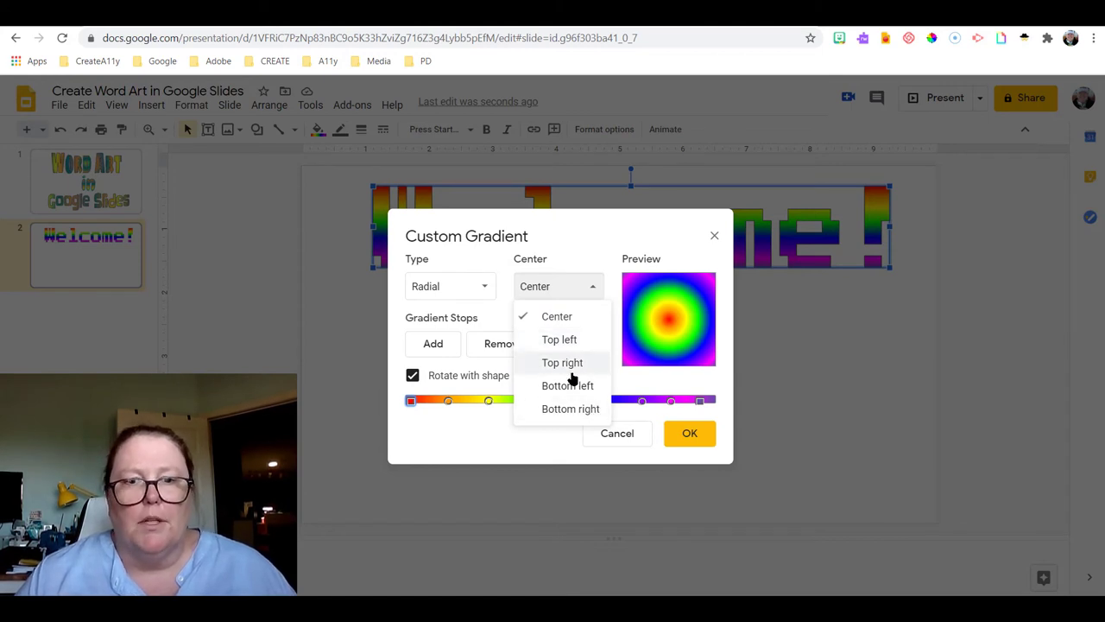
left_click(566, 339)
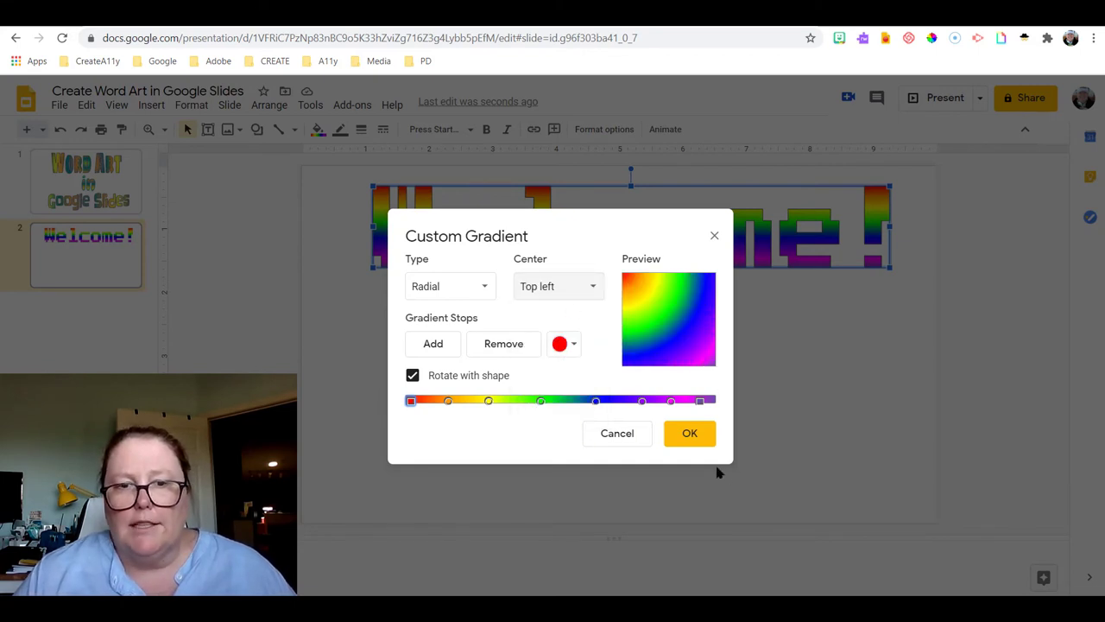
left_click(692, 434)
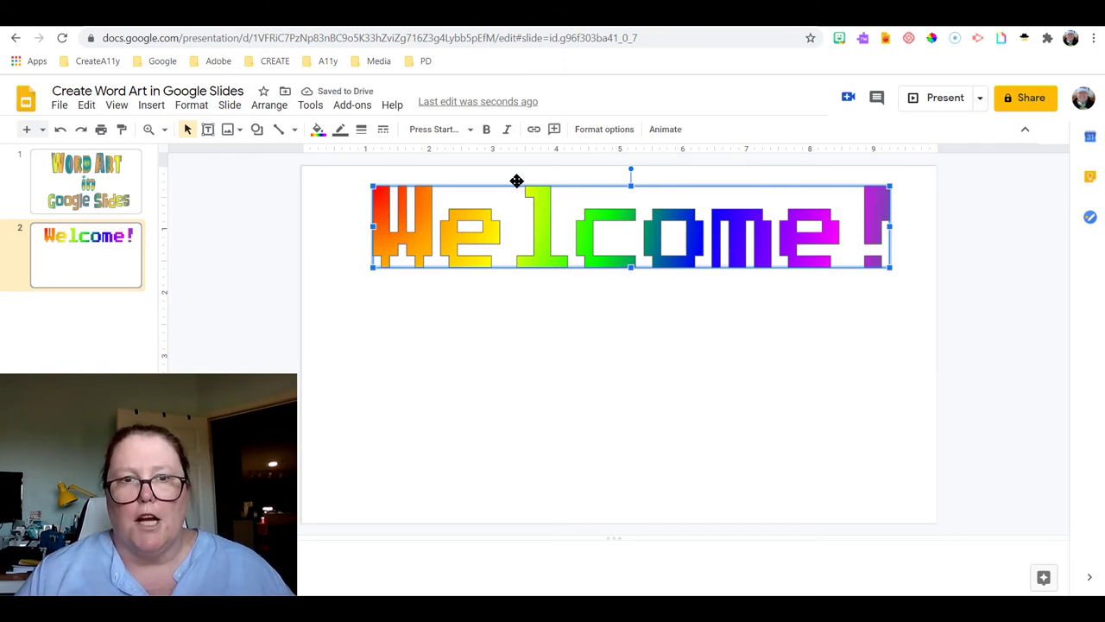
- Set the custom gradient back to Linear at a 0° angle
left_click(319, 130)
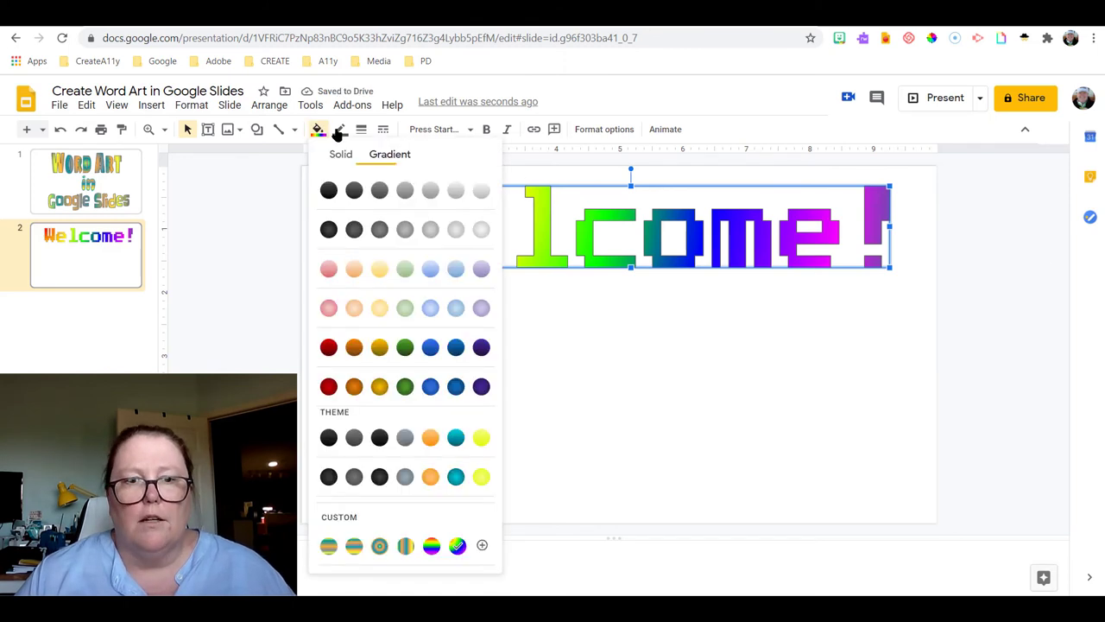
left_click(482, 545)
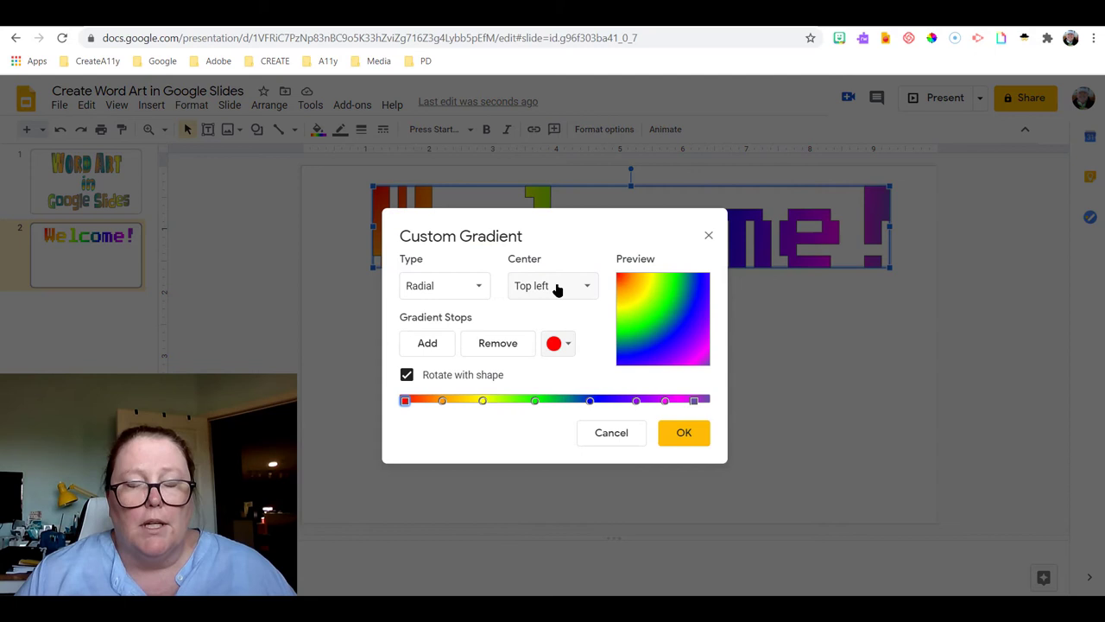
left_click(473, 285)
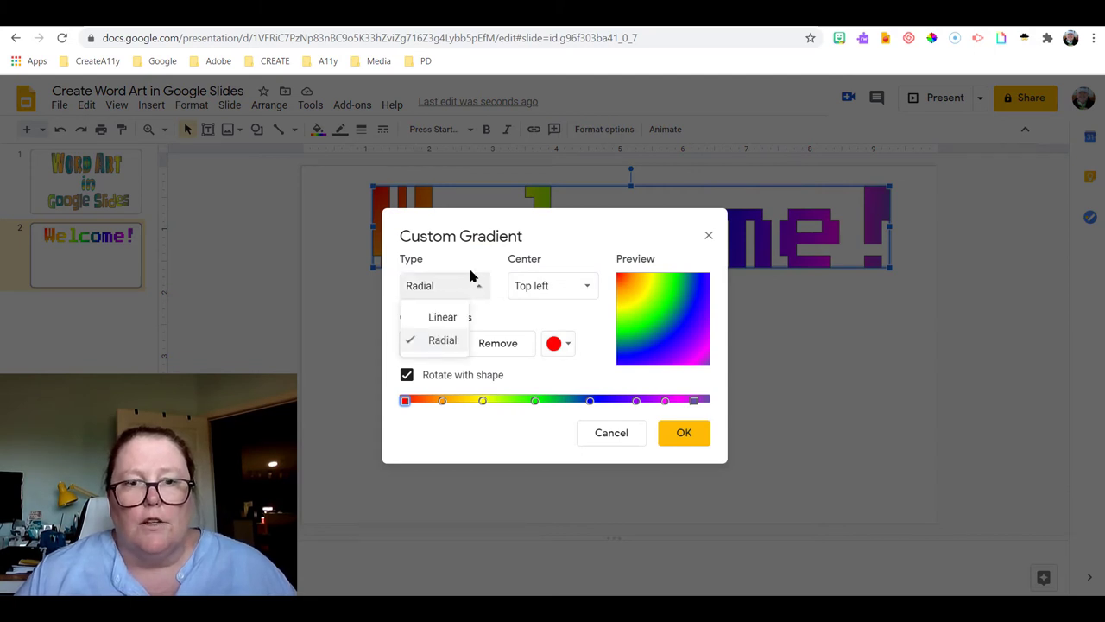
left_click(435, 318)
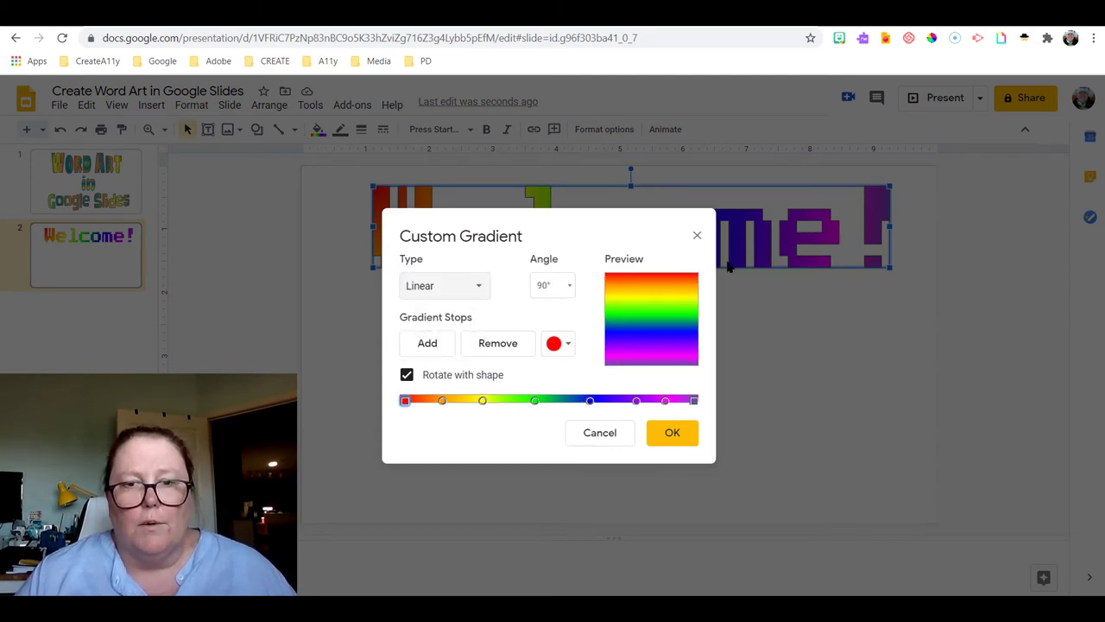
left_click(565, 287)
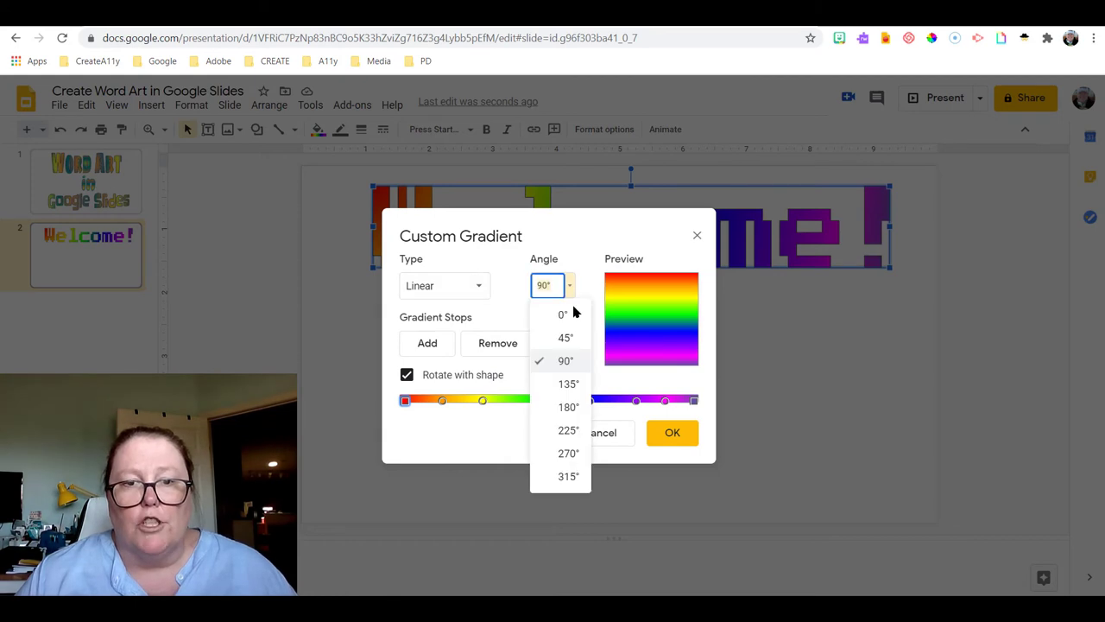
left_click(568, 315)
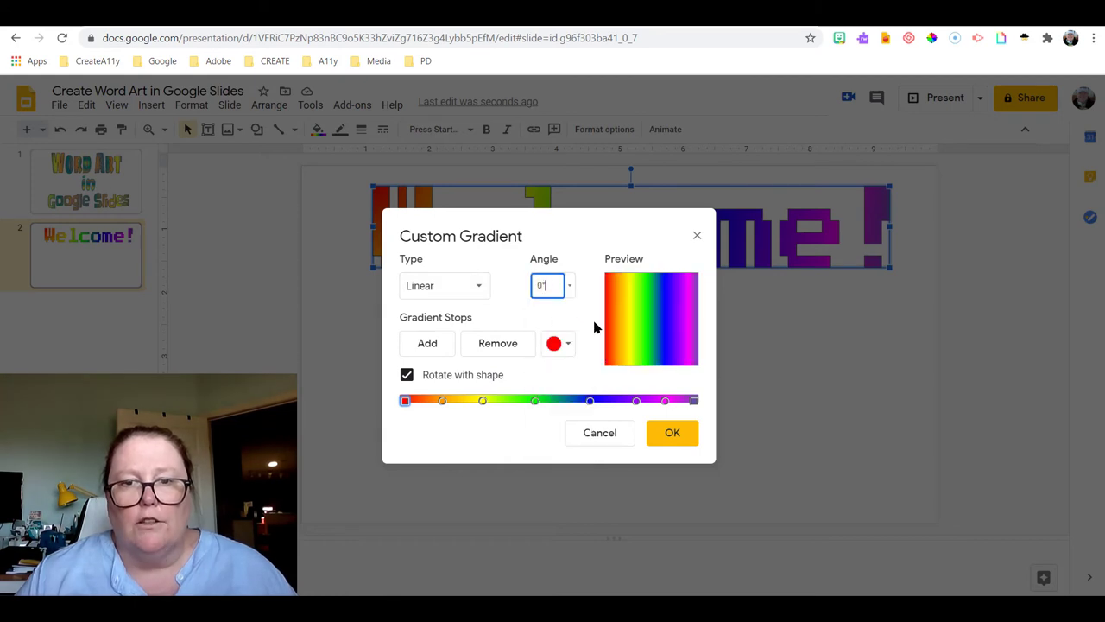
left_click(672, 436)
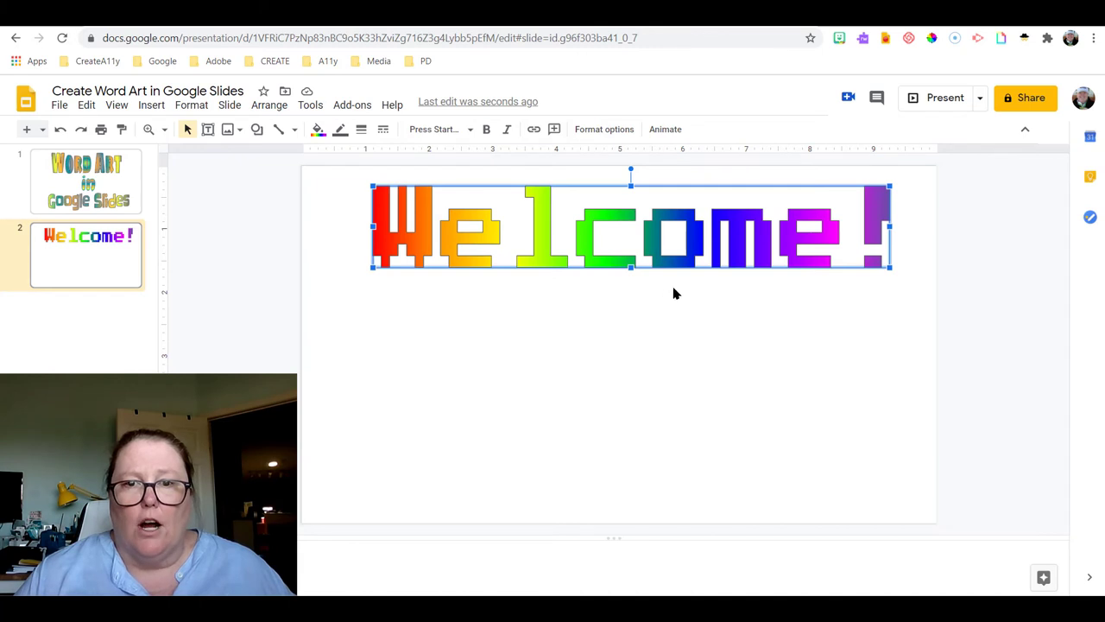
- Give the letters an 8px outline, recolouring it from black to white
left_click(341, 129)
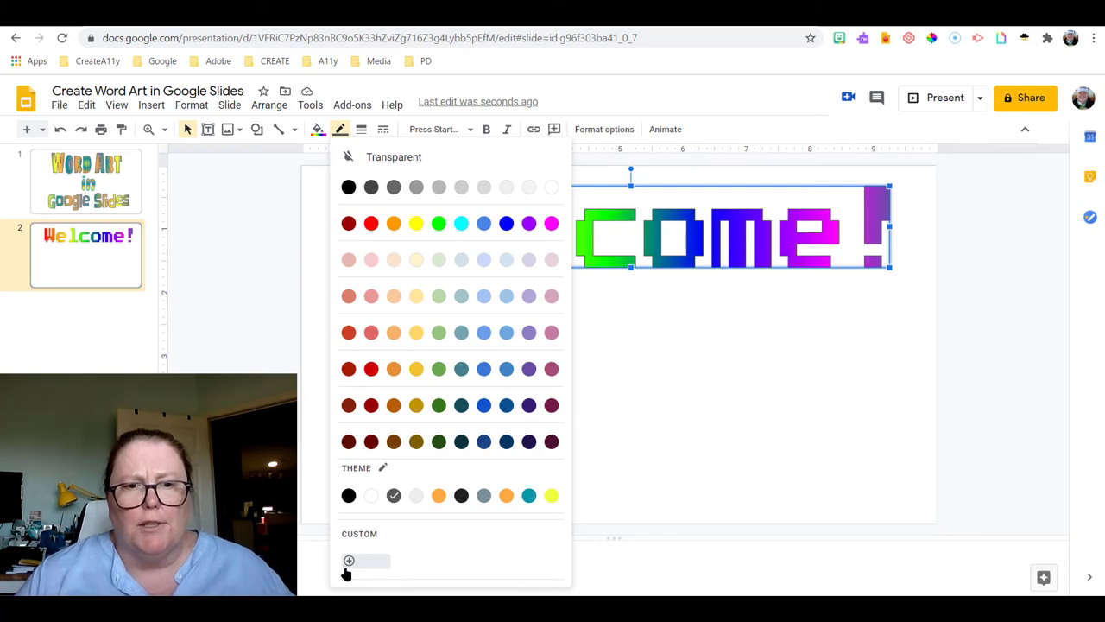
left_click(348, 187)
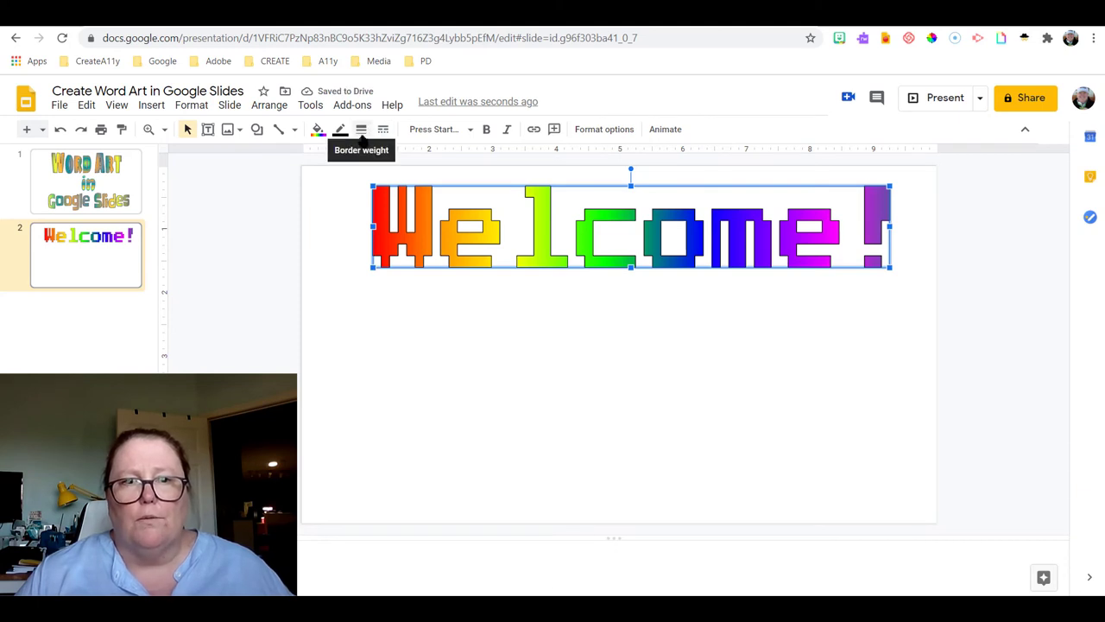
left_click(361, 131)
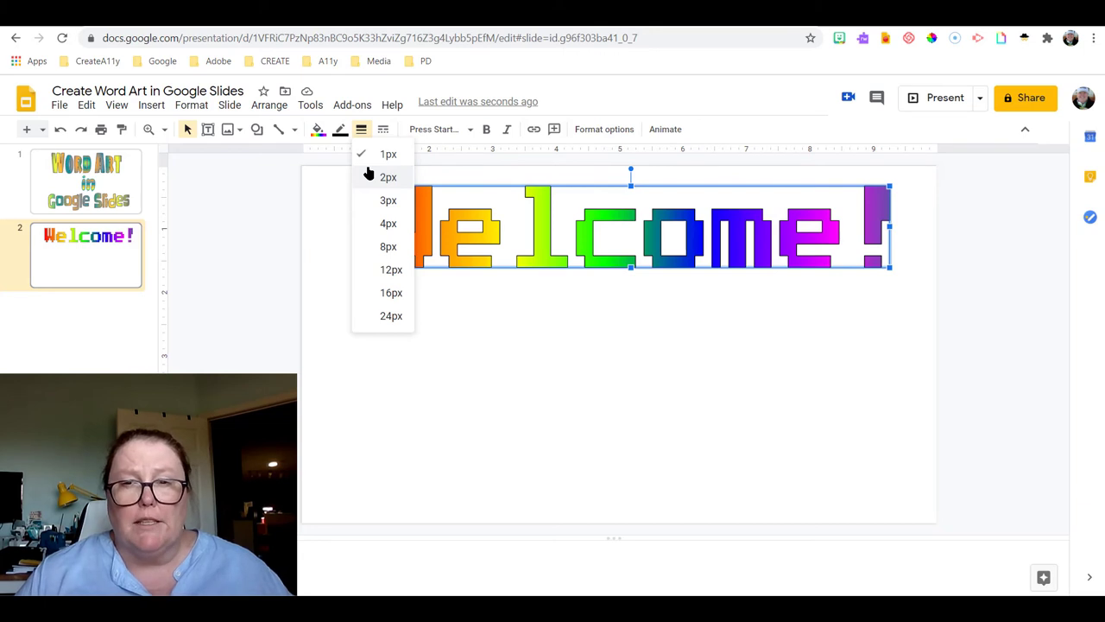
left_click(381, 247)
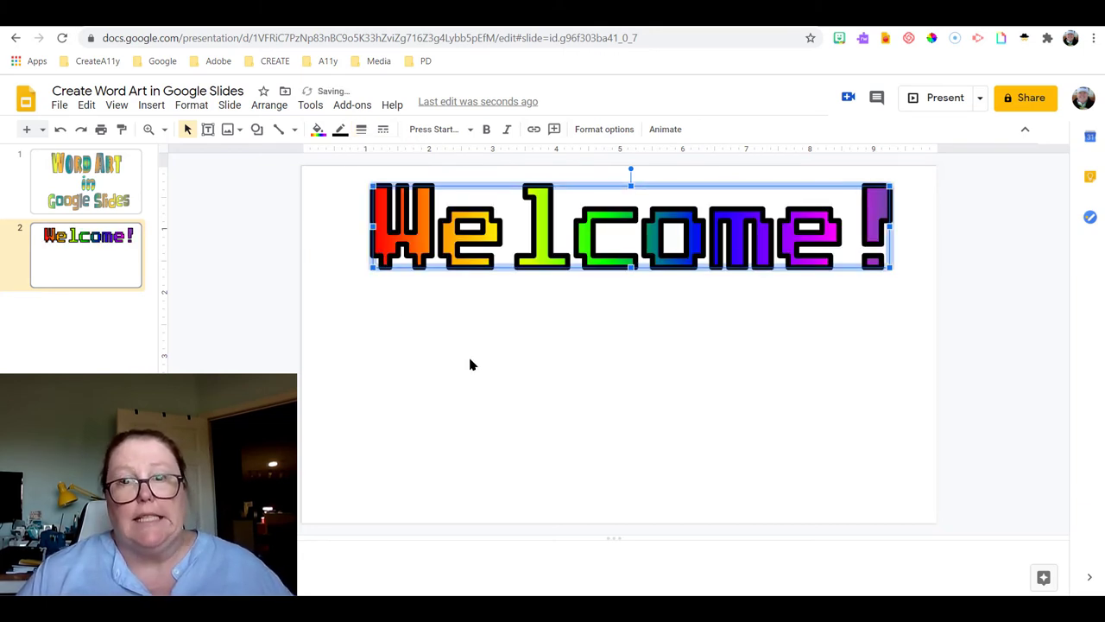
left_click(339, 130)
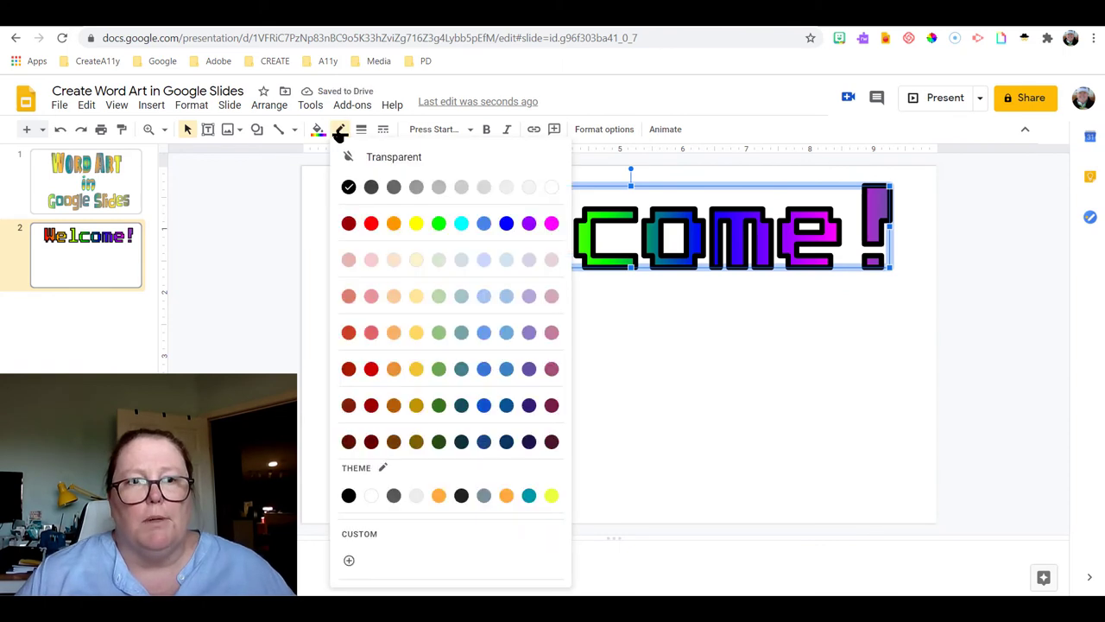
left_click(550, 188)
- Set slide 2's background to dark gray 3, then view title slide 1
left_click(510, 338)
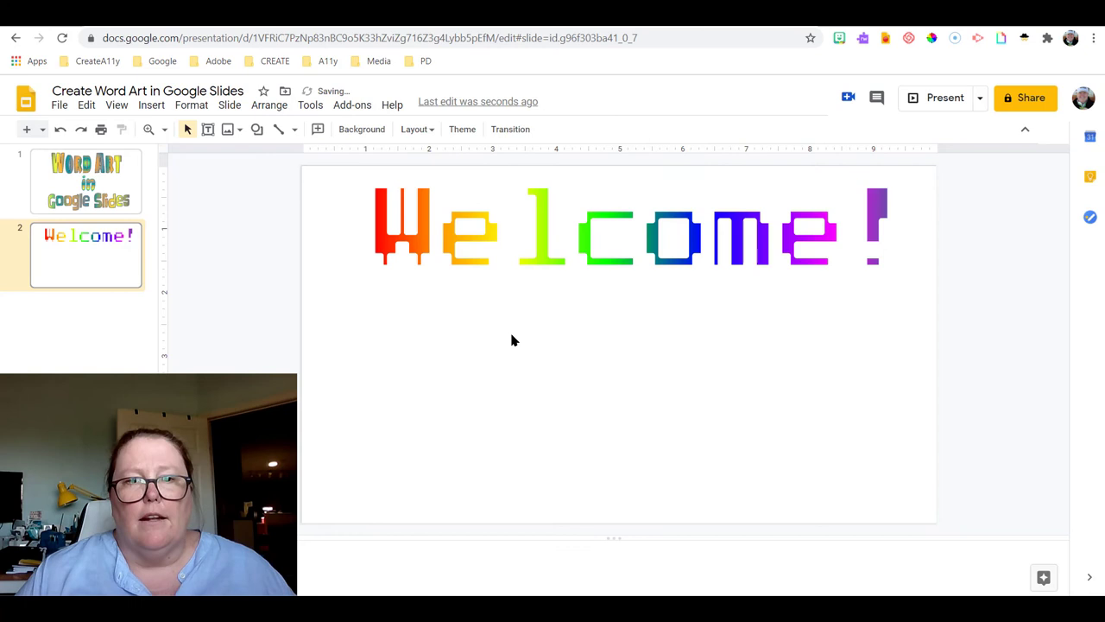
right_click(511, 338)
left_click(563, 428)
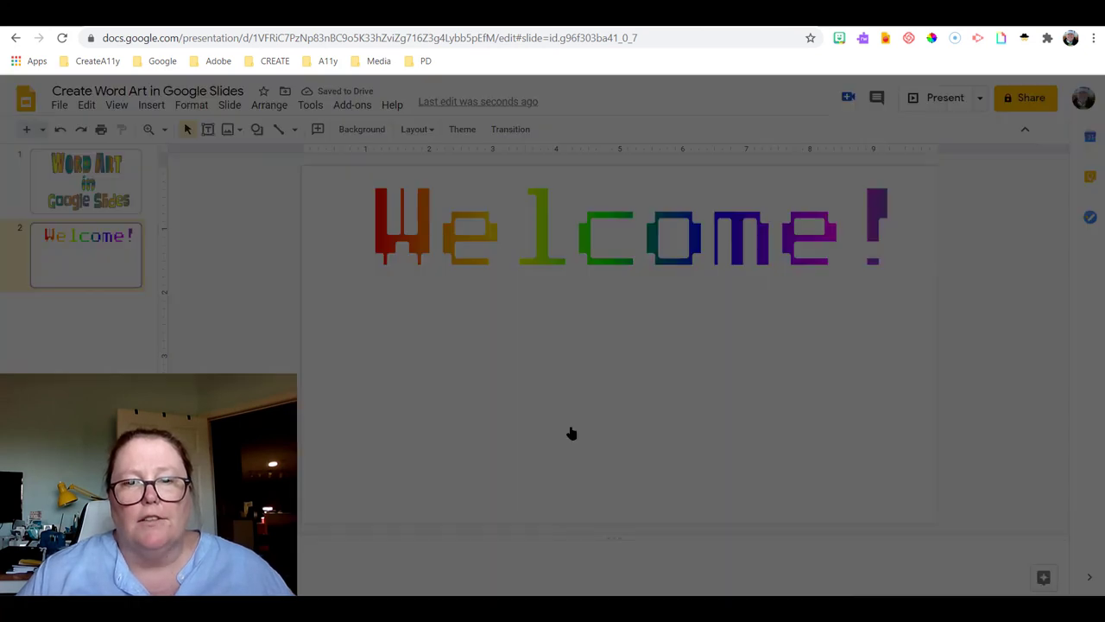
left_click(657, 294)
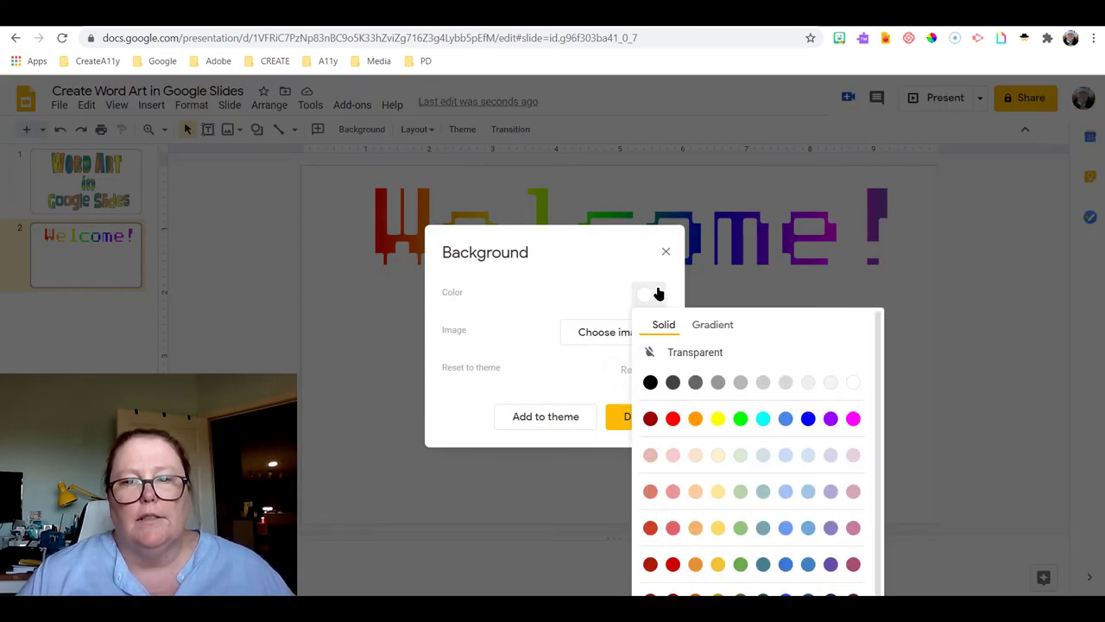
left_click(696, 383)
left_click(652, 420)
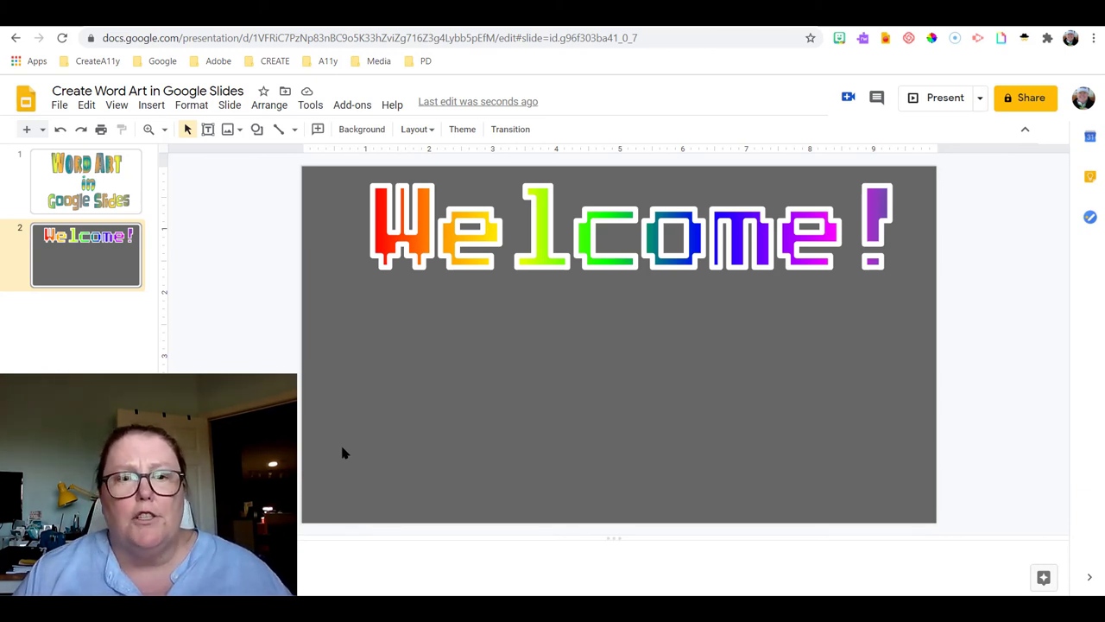
left_click(80, 183)
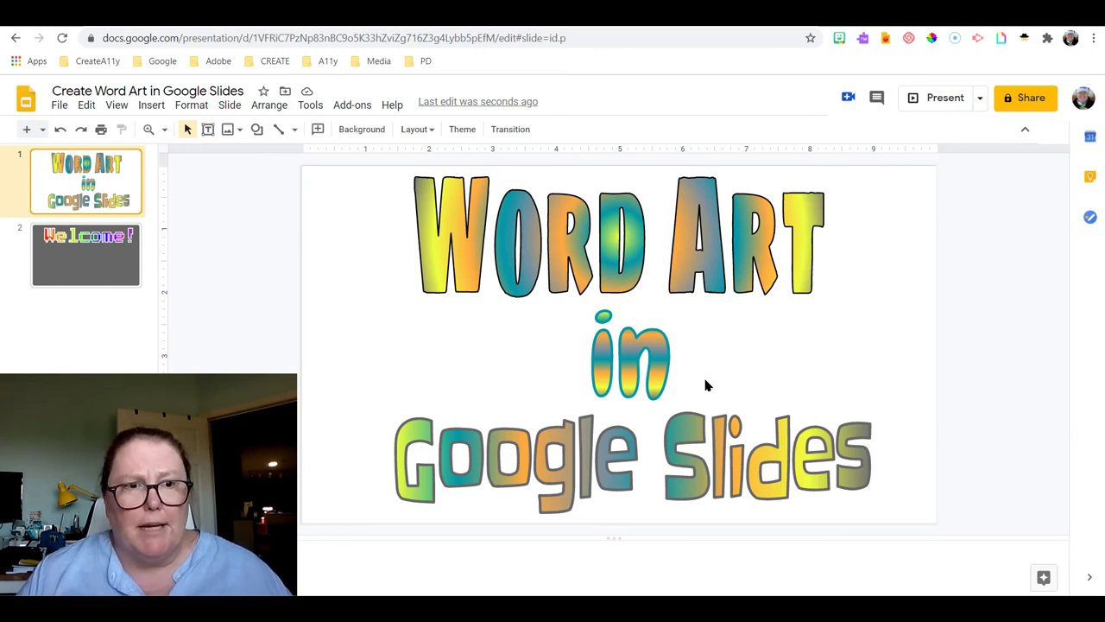
- Select slide 2 in the filmstrip to show the finished rainbow Welcome! slide
left_click(77, 261)
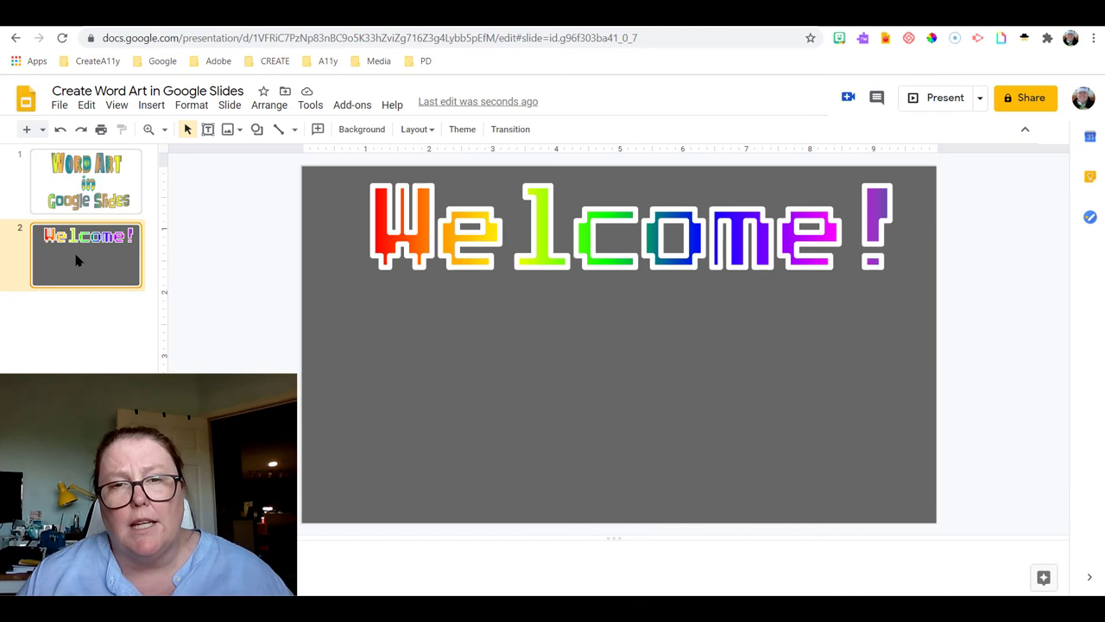